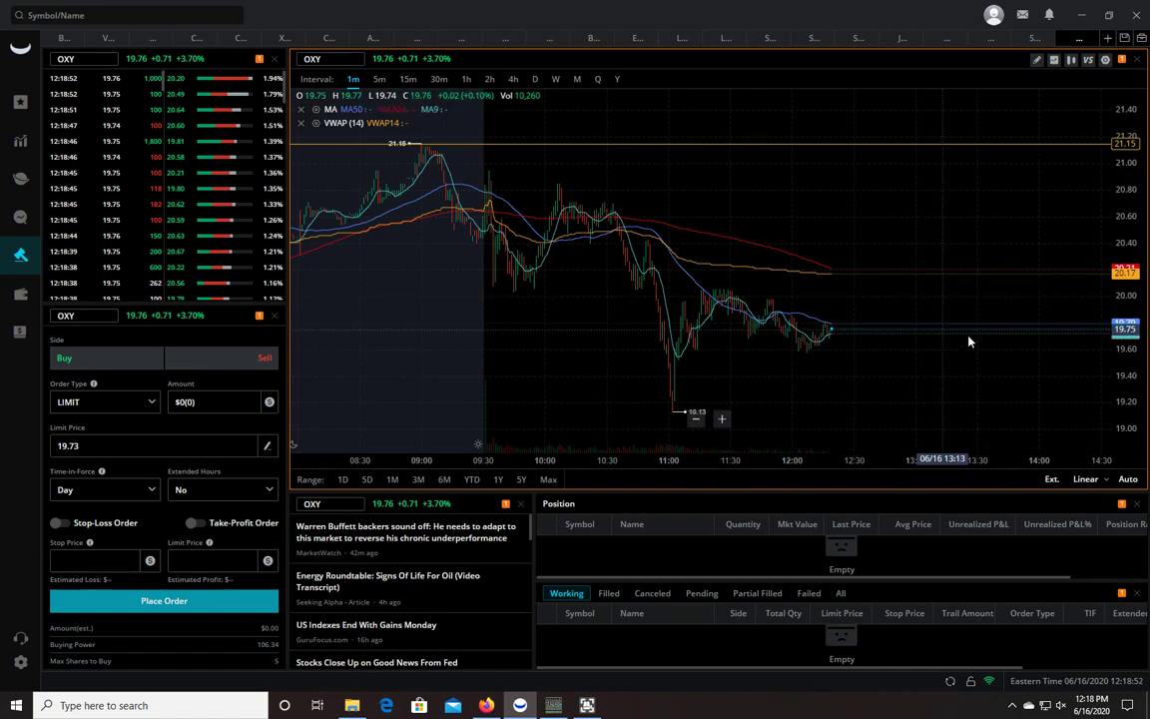
# - Create a new board based on the Normal default stock trading layout
pyautogui.click(1107, 38)
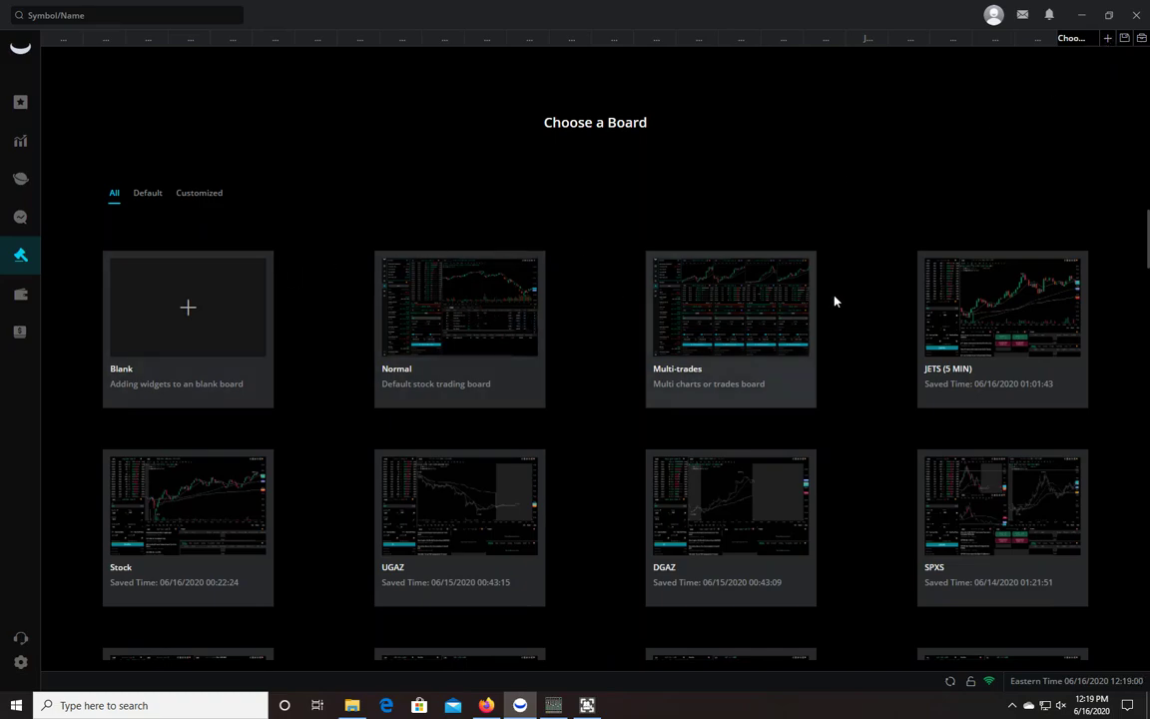
pyautogui.click(477, 332)
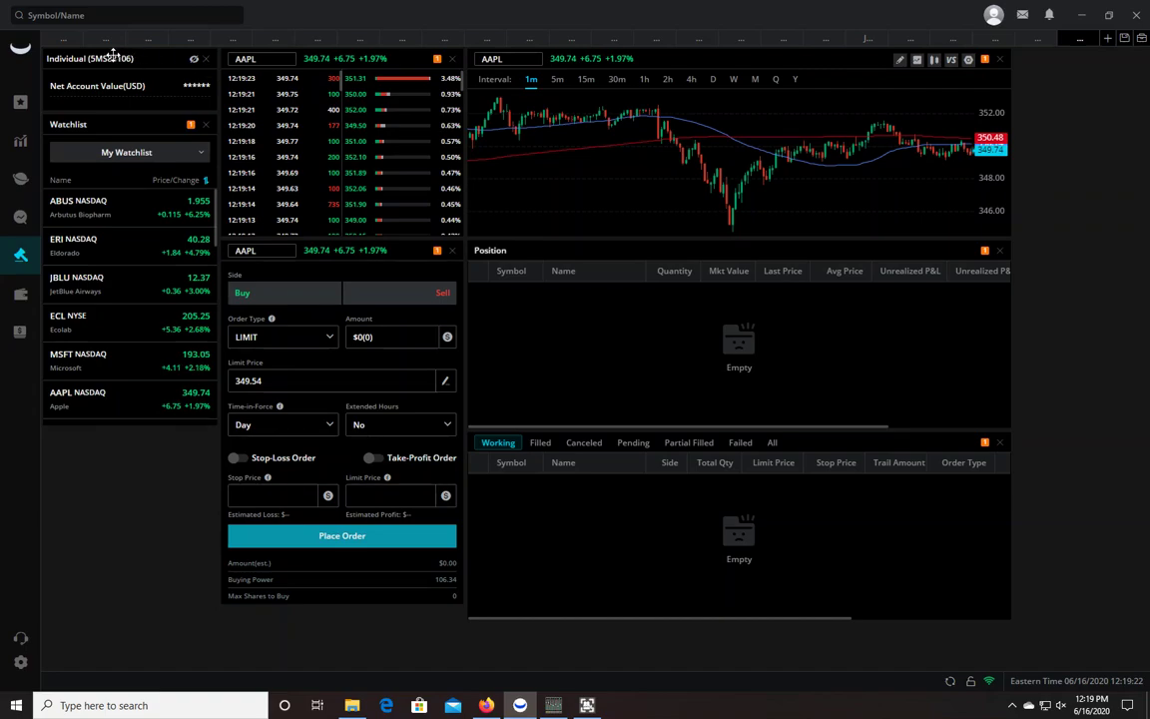
# - Close the Individual account and Watchlist panels and move Time & Sales to the left edge
pyautogui.click(204, 61)
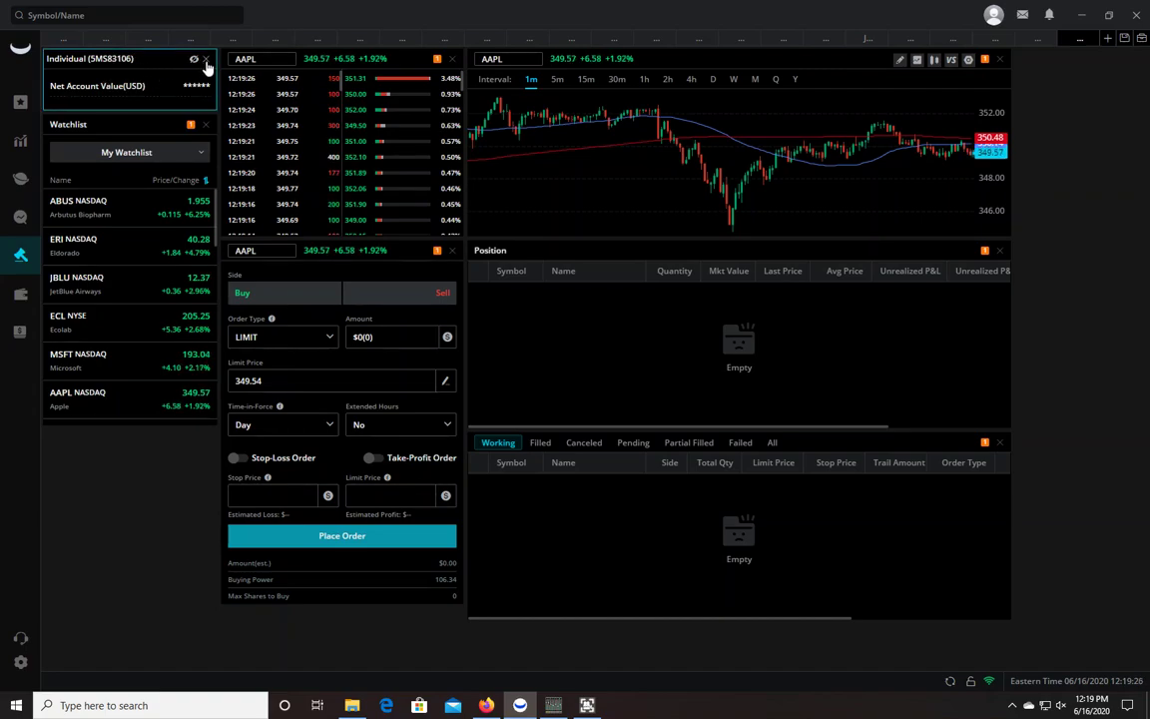
pyautogui.click(205, 60)
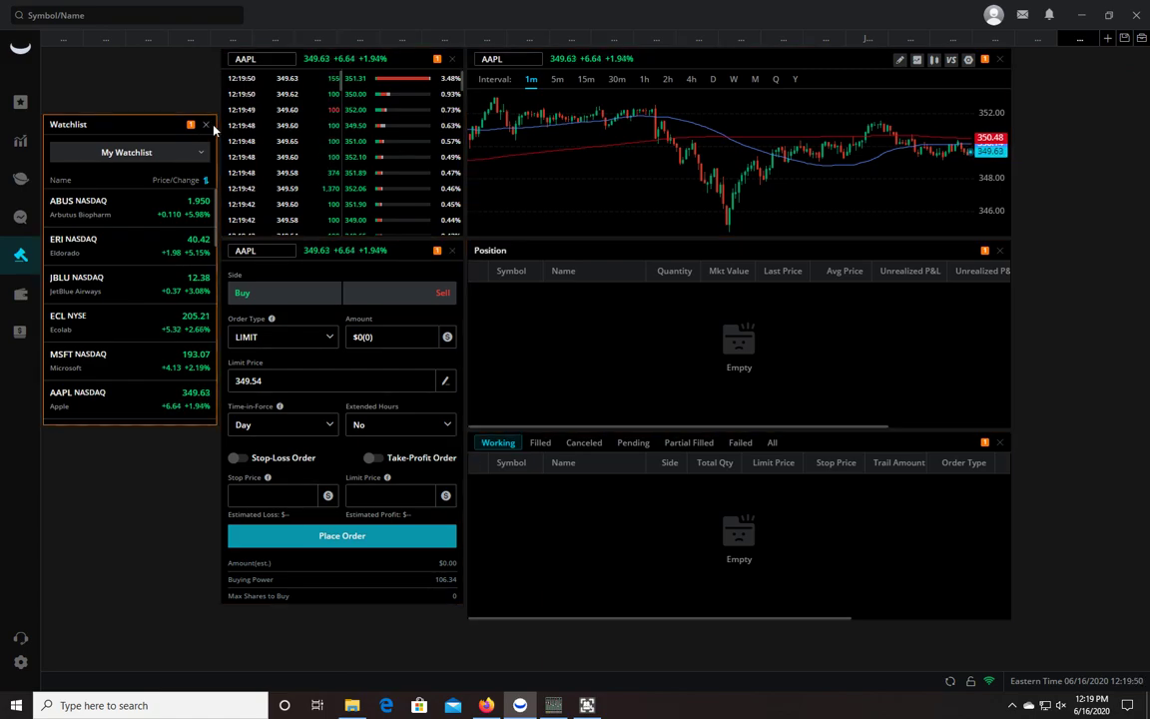
pyautogui.click(206, 127)
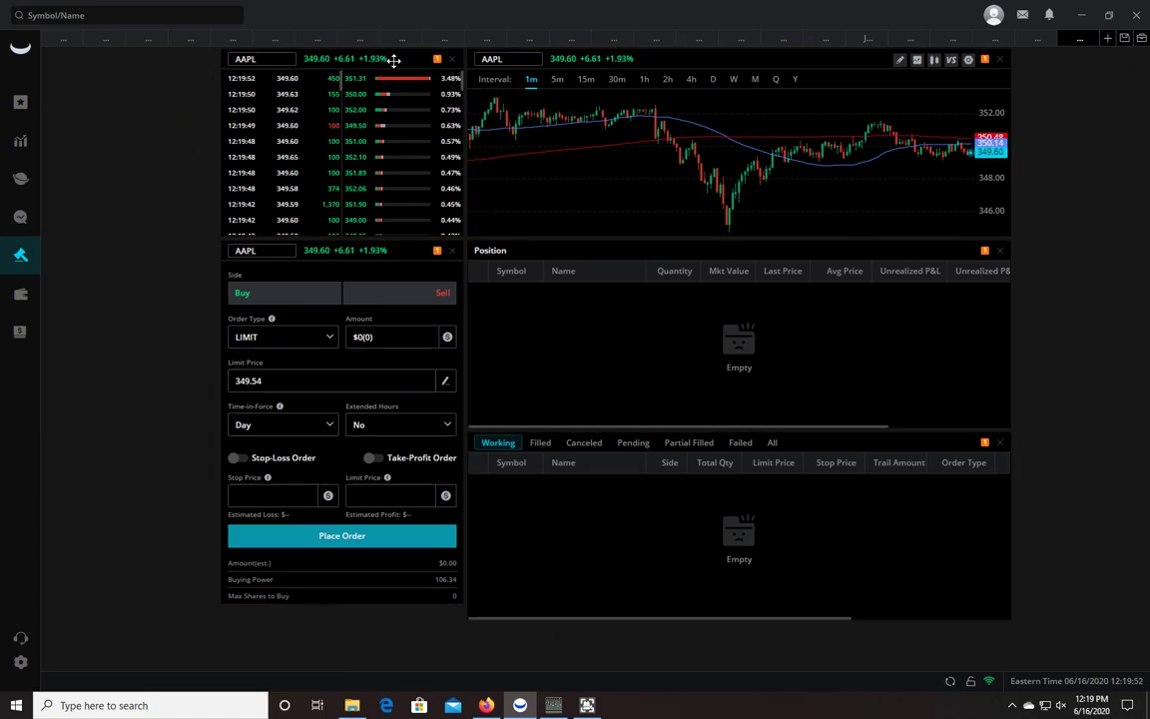
pyautogui.moveTo(406, 59); pyautogui.dragTo(218, 59)
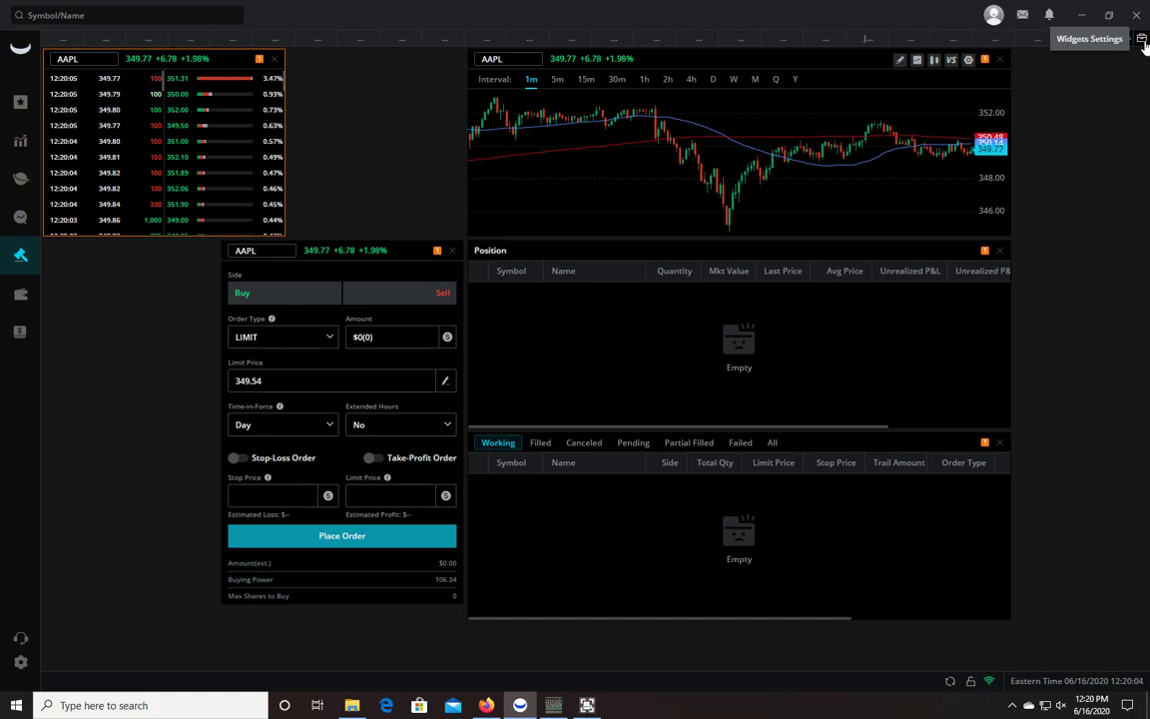
# - Open Widgets Settings to show the Stock widget list
pyautogui.click(1142, 40)
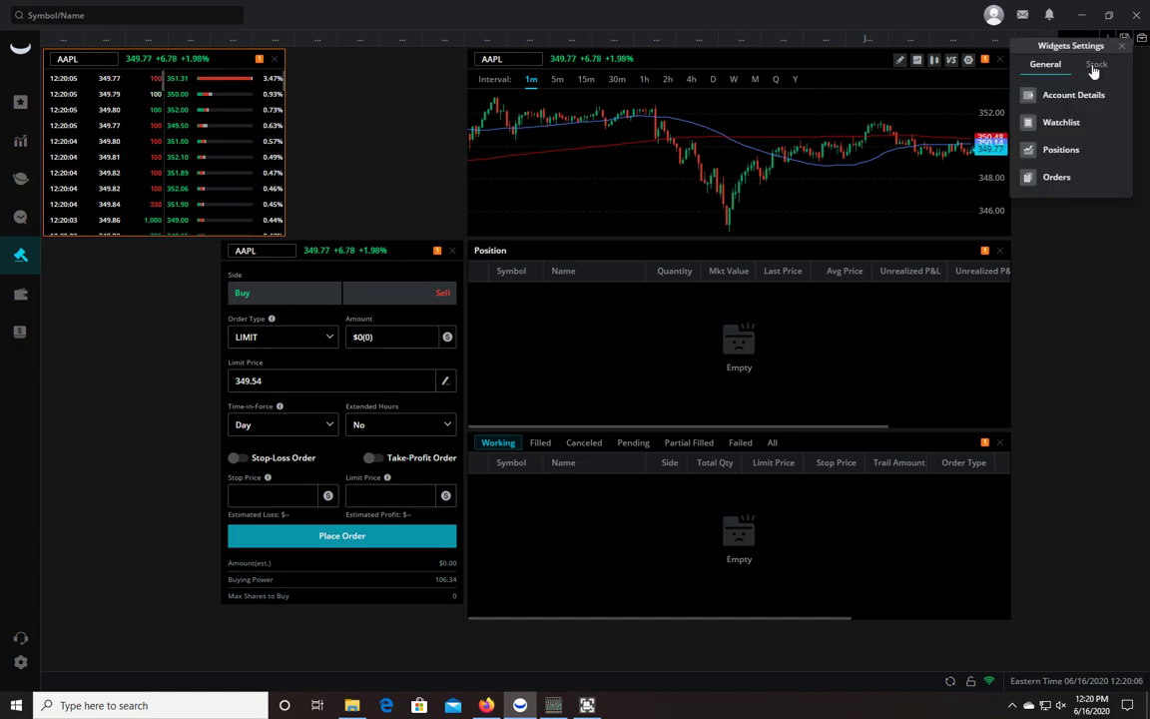
pyautogui.click(1096, 64)
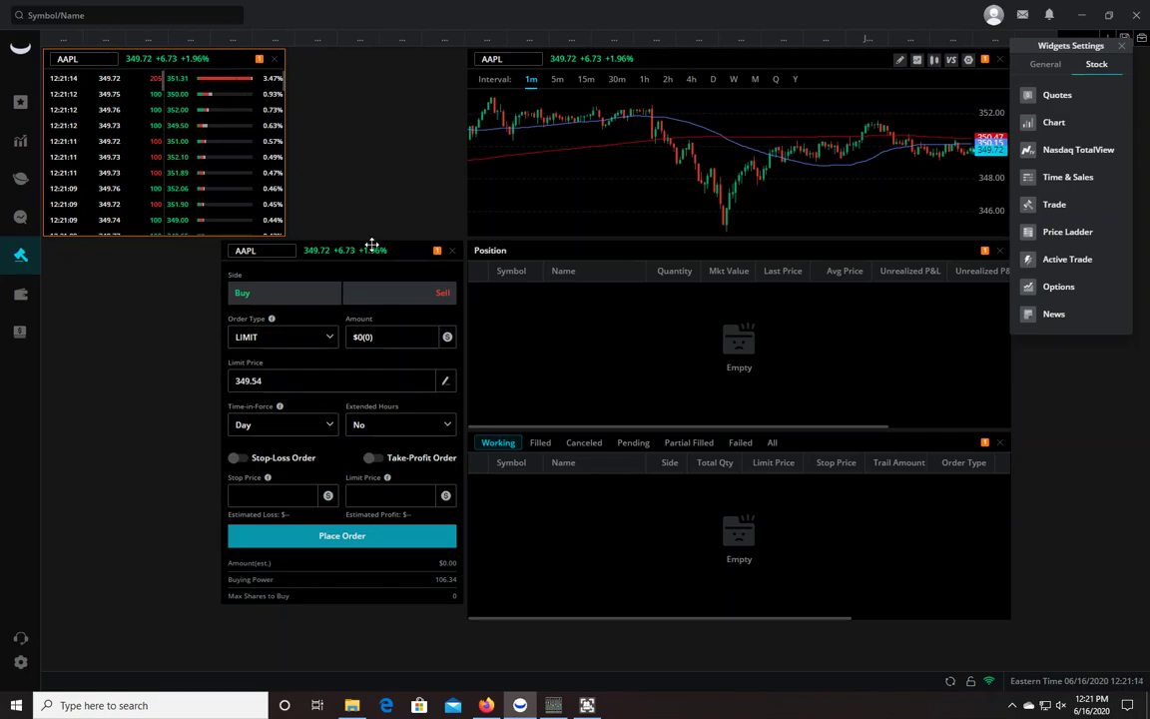
# - Dock the Trade panel under Time & Sales on the left and make Time & Sales taller
pyautogui.moveTo(371, 244)
pyautogui.mouseDown()
pyautogui.moveTo(326, 265)
pyautogui.moveTo(220, 269)
pyautogui.moveTo(193, 296)
pyautogui.moveTo(213, 321)
pyautogui.moveTo(199, 323)
pyautogui.mouseUp()
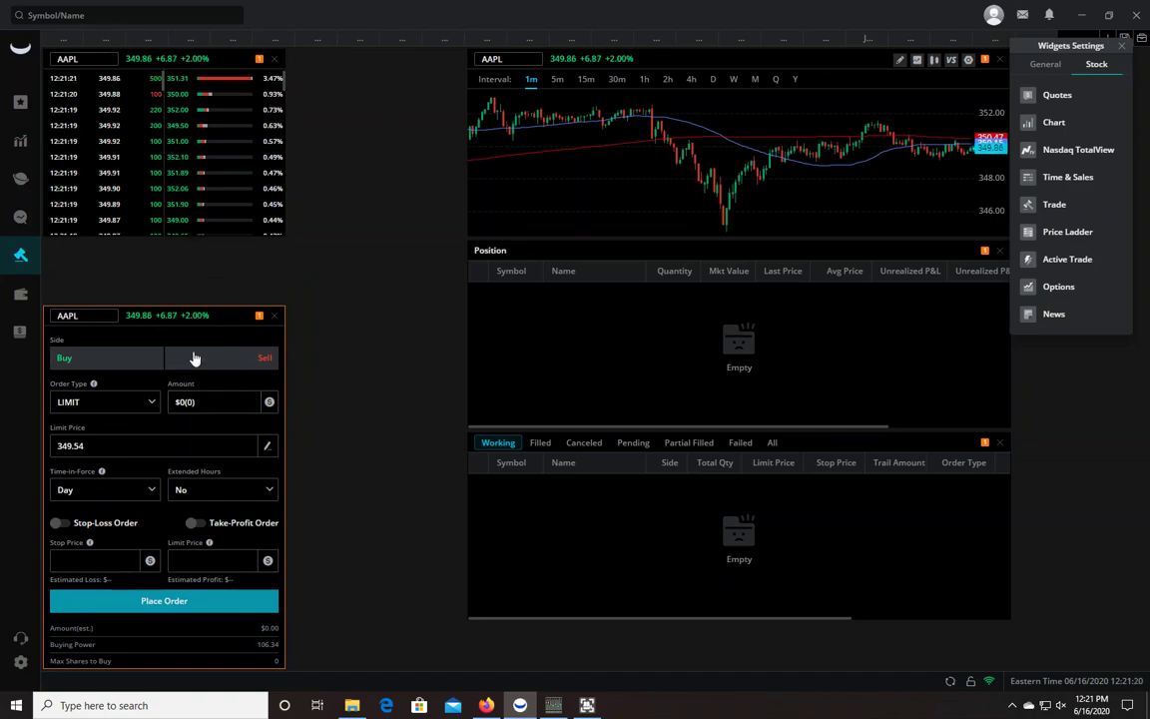
pyautogui.moveTo(205, 316)
pyautogui.mouseDown()
pyautogui.moveTo(256, 270)
pyautogui.moveTo(221, 329)
pyautogui.moveTo(234, 311)
pyautogui.mouseUp()
pyautogui.moveTo(209, 237); pyautogui.dragTo(207, 300)
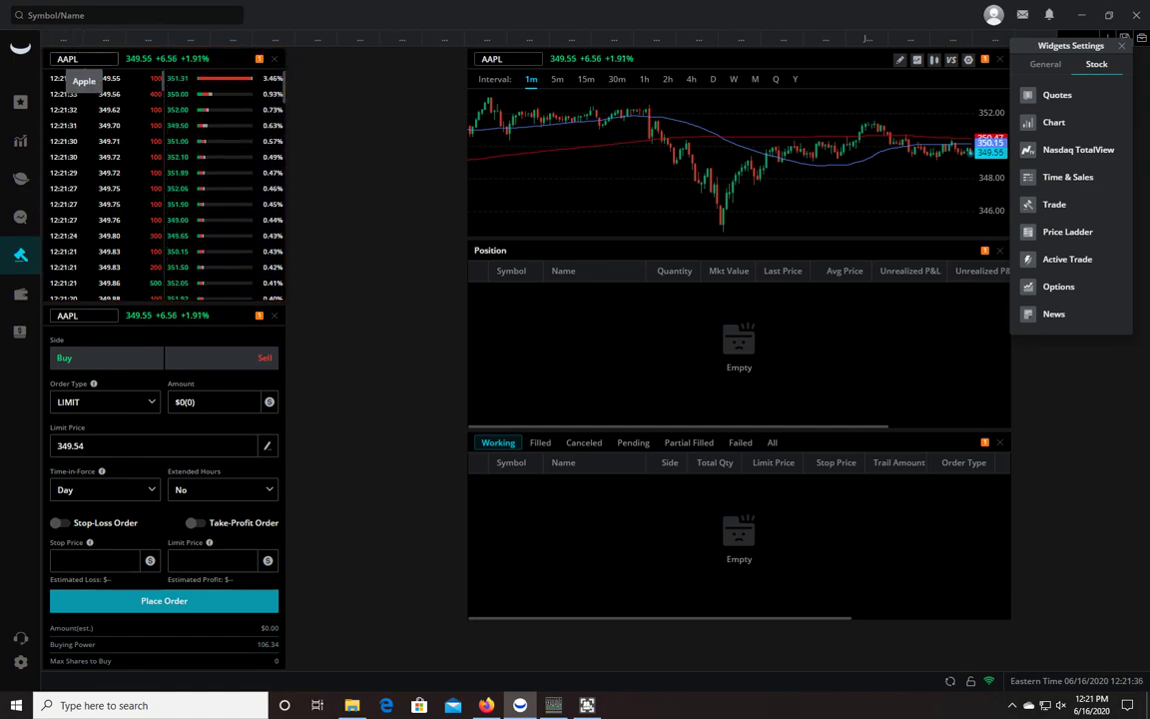
# - Load BORR (BORR DRILLING LTD) into the Time & Sales, order and chart panels
pyautogui.click(67, 59)
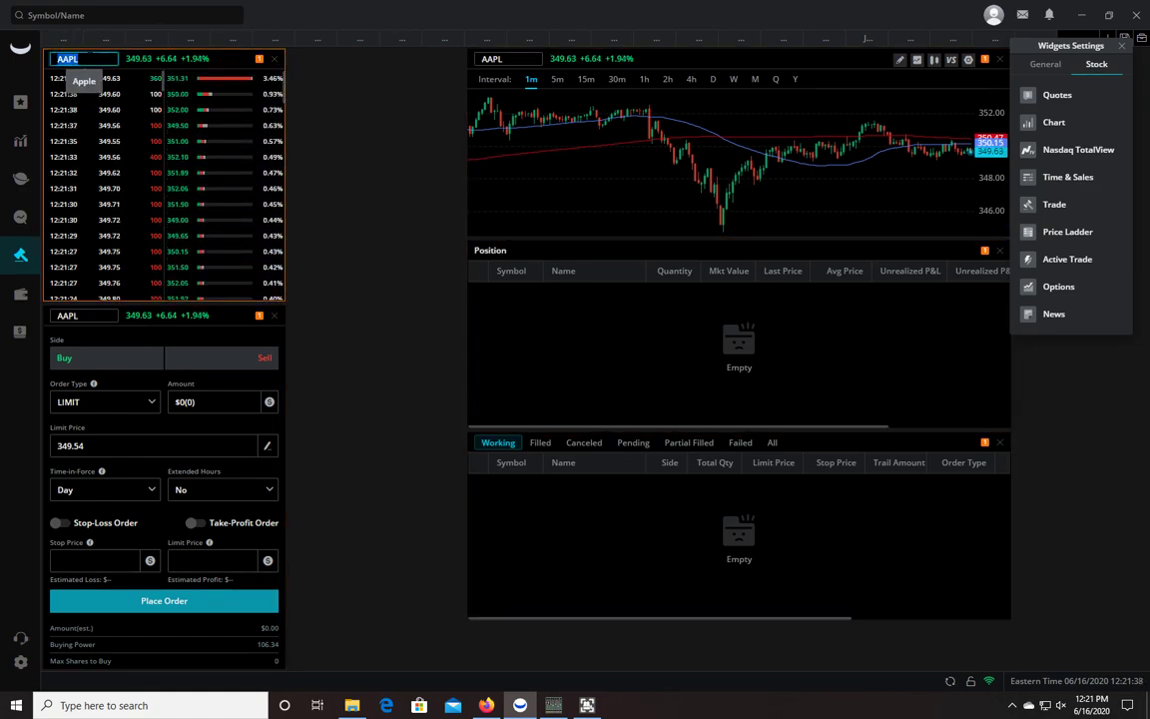
pyautogui.write('BRO')
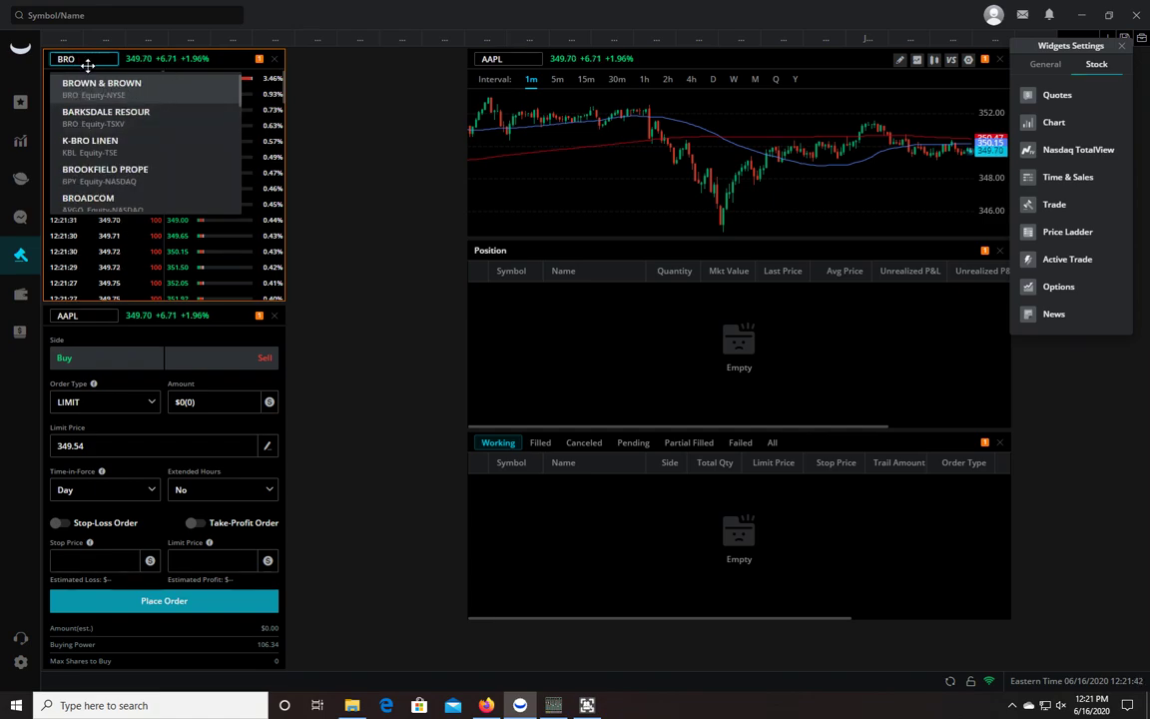
pyautogui.press('BackSpace')
pyautogui.press('BackSpace')
pyautogui.write('ORR')
pyautogui.press('Return')
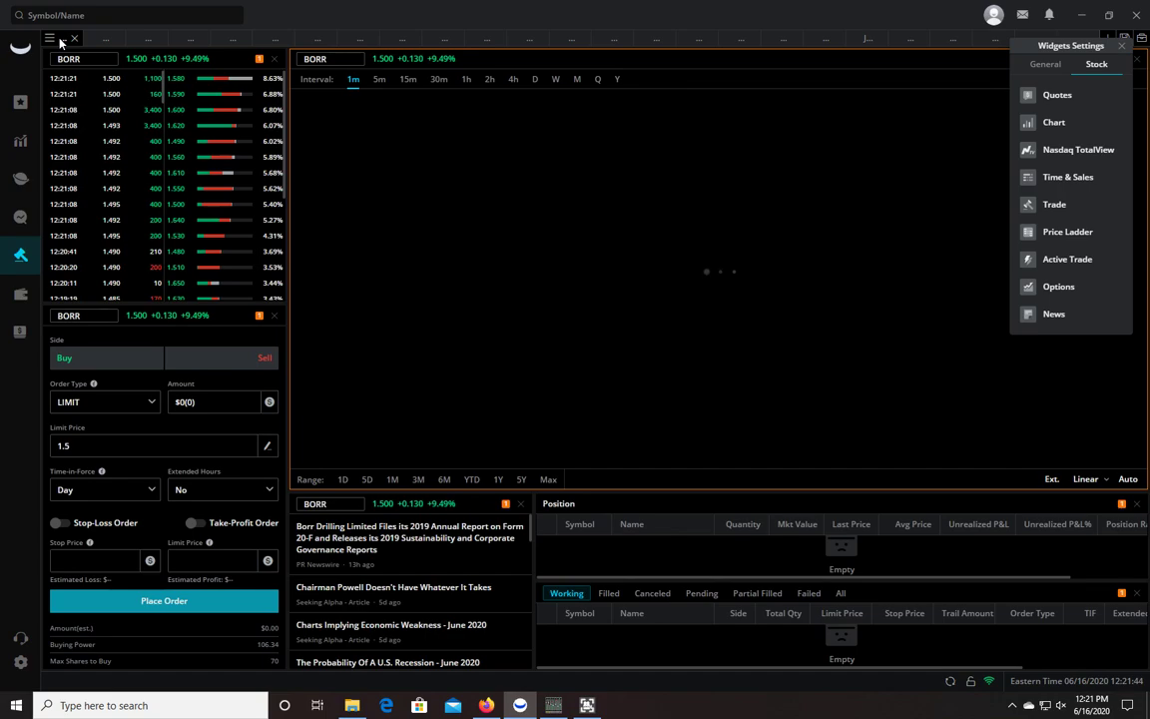
pyautogui.click(1122, 47)
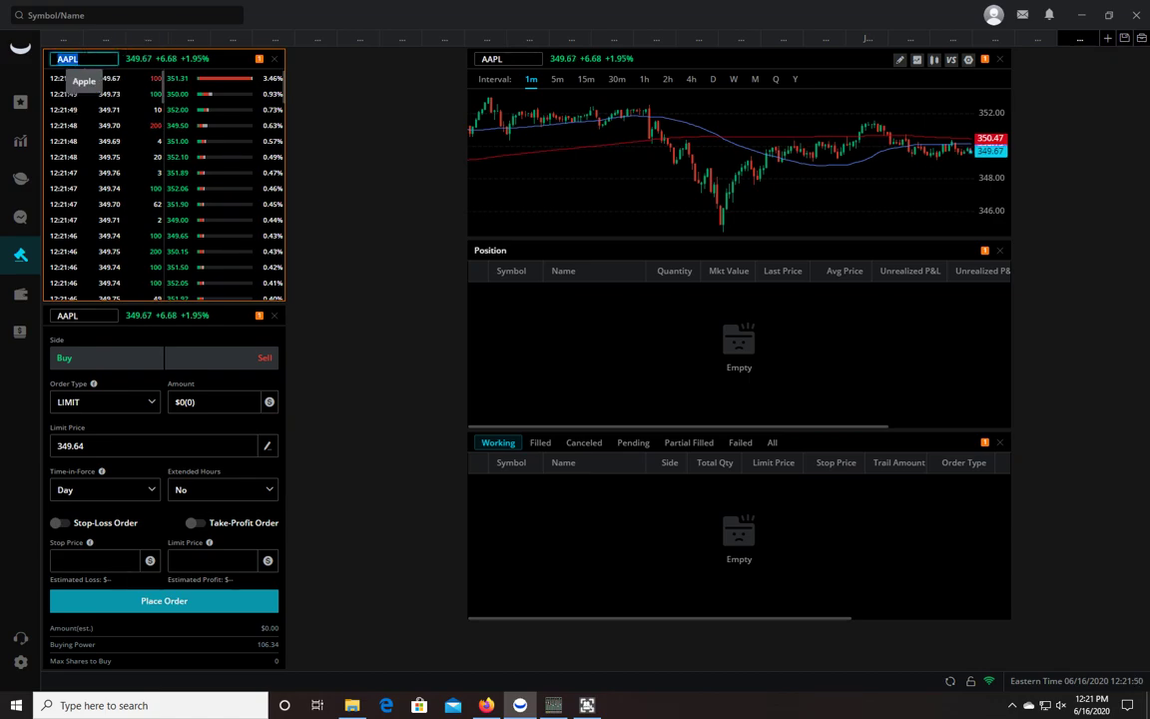
pyautogui.write('BORR')
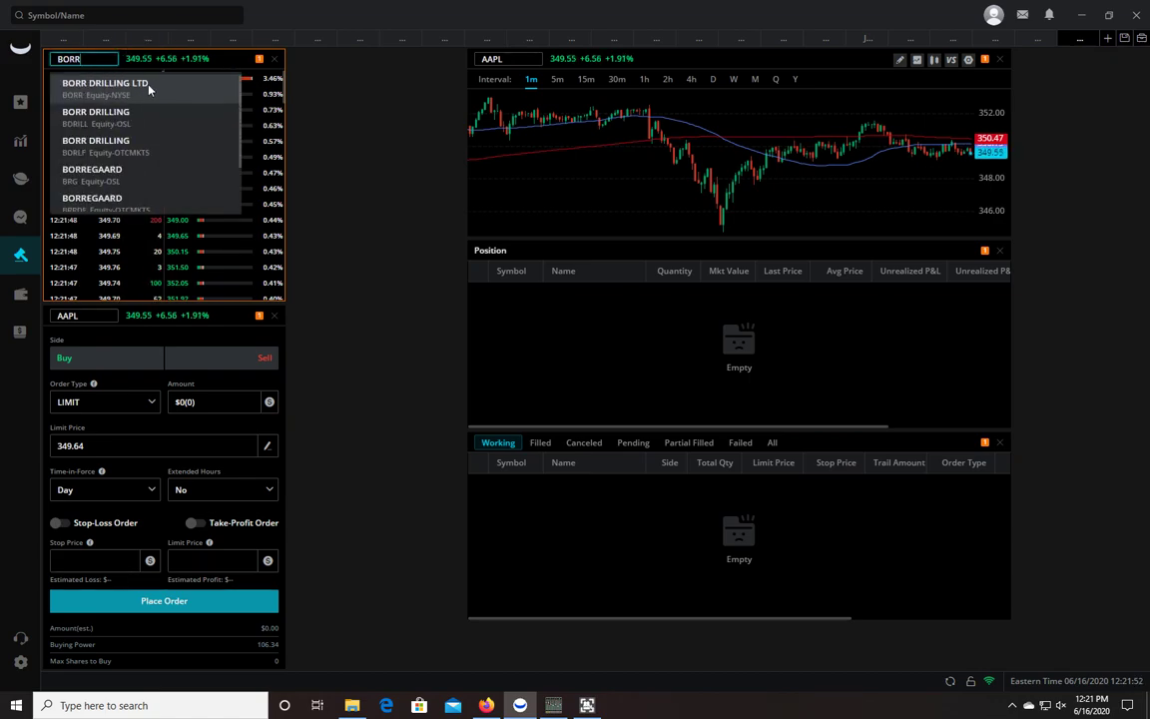
pyautogui.click(166, 90)
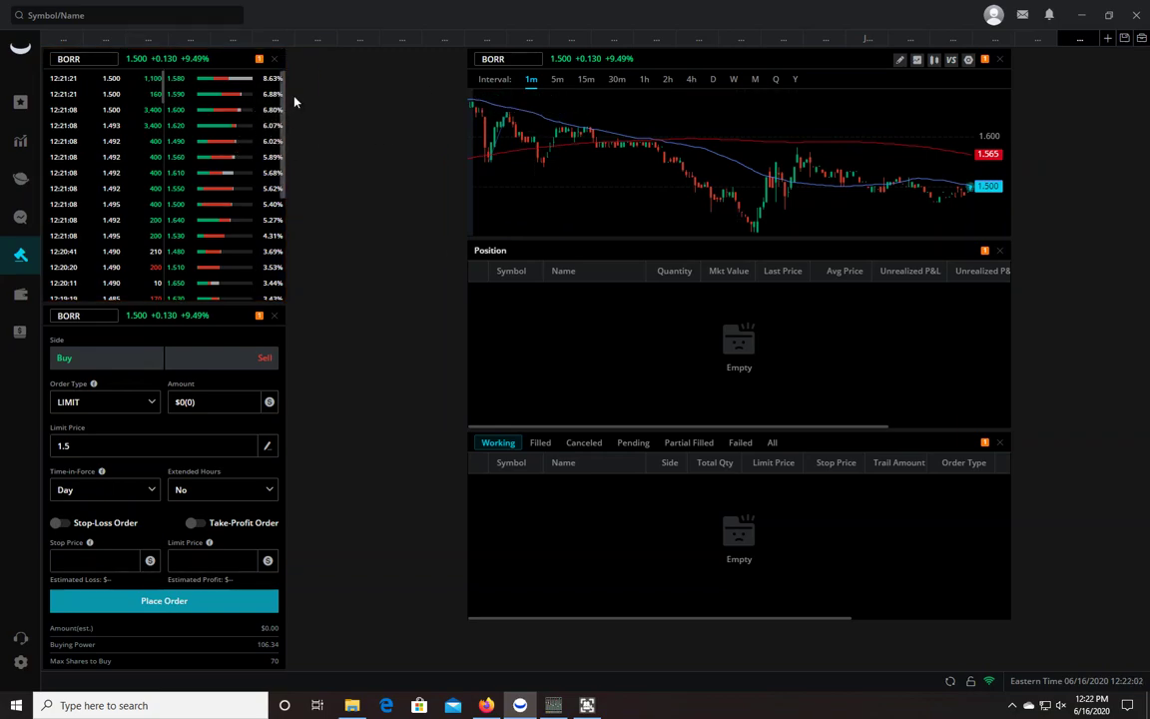
# - Fill the BORR limit price with 1.500 from a Time & Sales trade row
pyautogui.moveTo(284, 104); pyautogui.dragTo(279, 236)
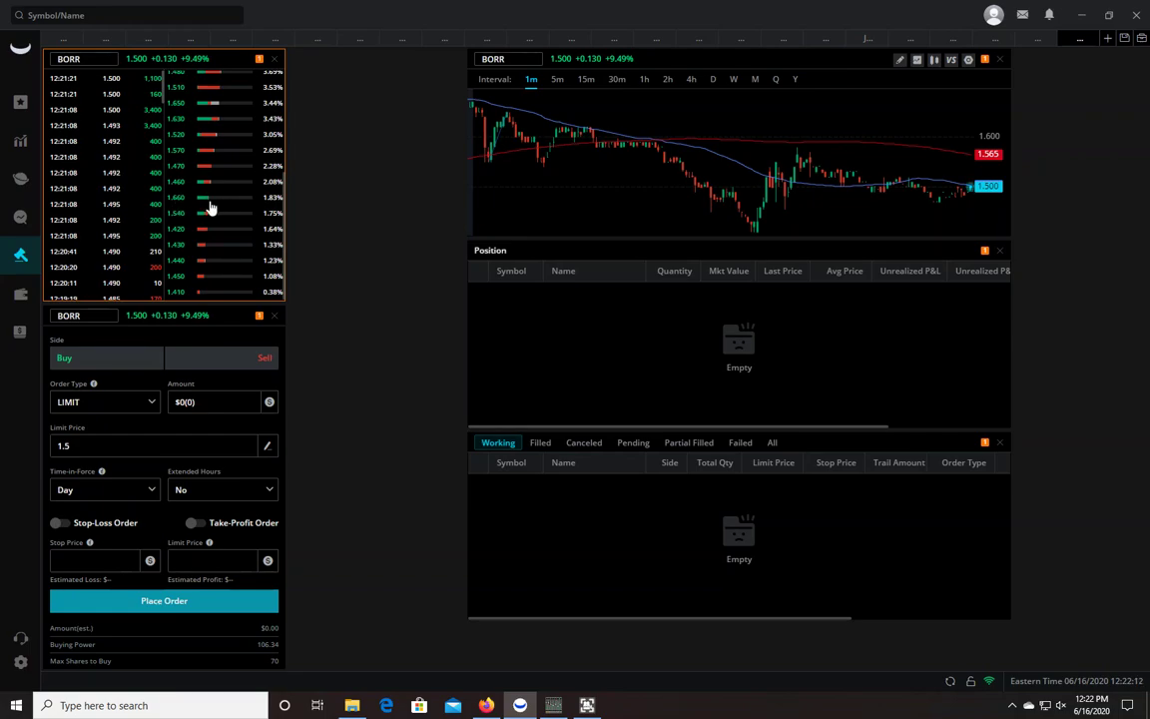
pyautogui.moveTo(284, 206); pyautogui.dragTo(275, 62)
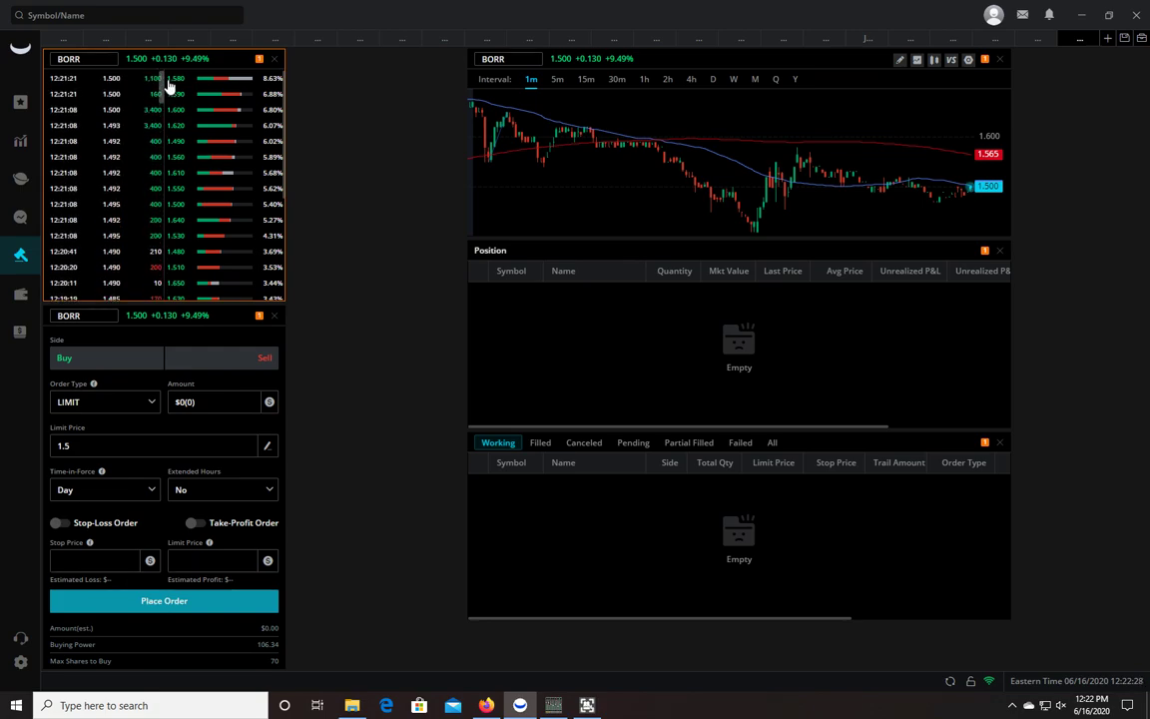
pyautogui.click(111, 82)
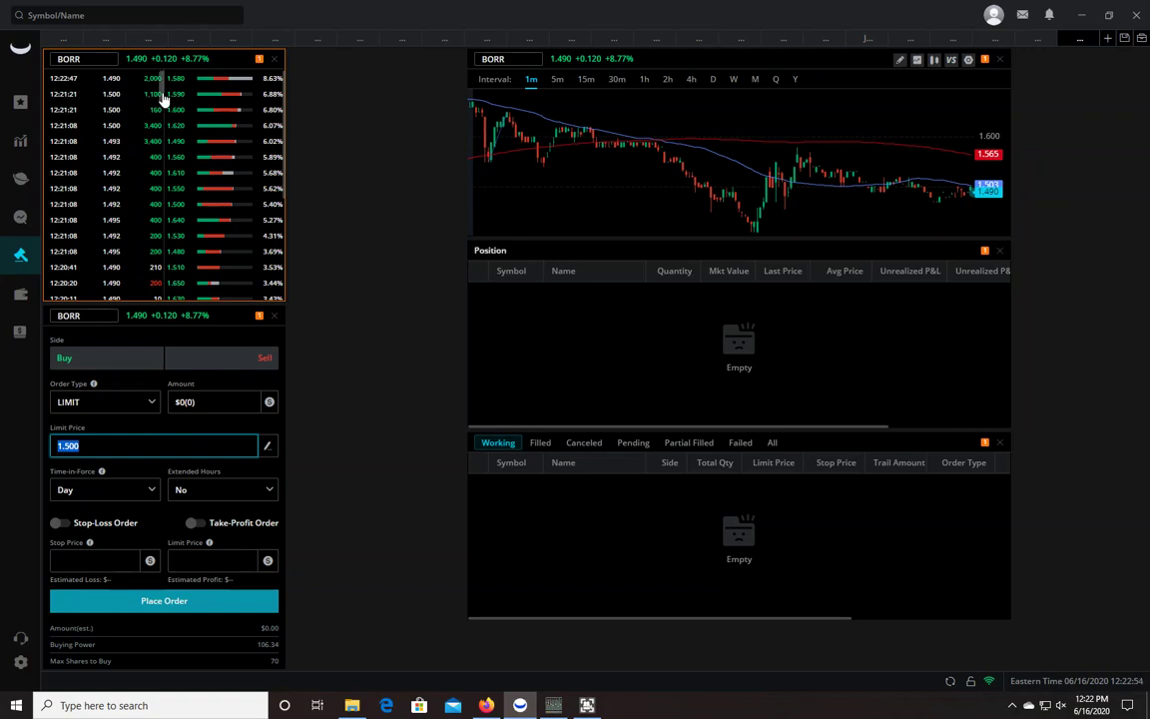
# - Scroll through BORR's Time & Sales trade list to review recent trades
pyautogui.moveTo(162, 97); pyautogui.dragTo(168, 142)
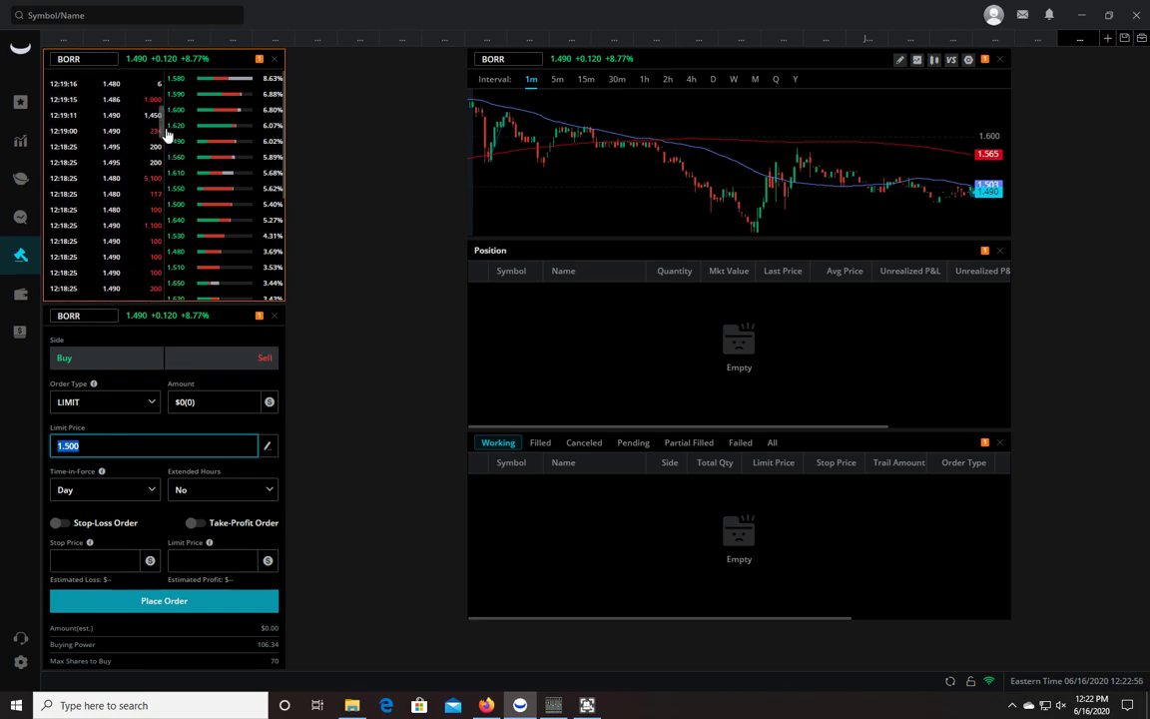
pyautogui.scroll(-1, 168, 141)
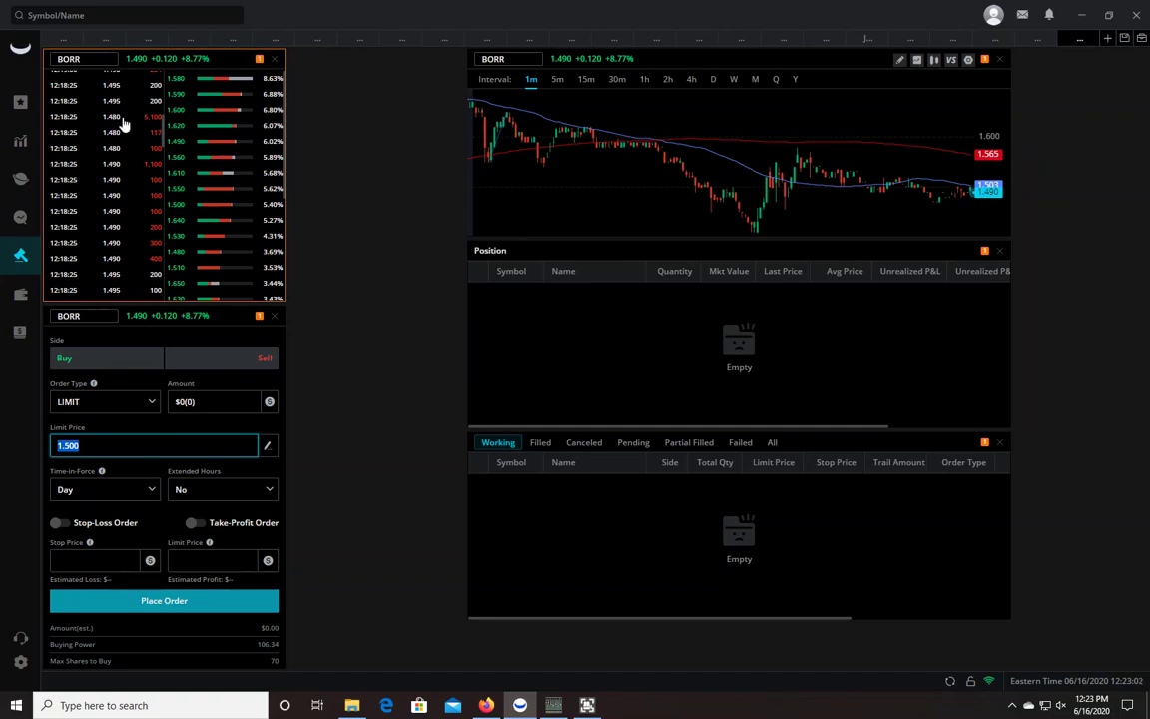
pyautogui.scroll(-1, 168, 142)
pyautogui.scroll(-3, 161, 180)
pyautogui.scroll(-3, 161, 240)
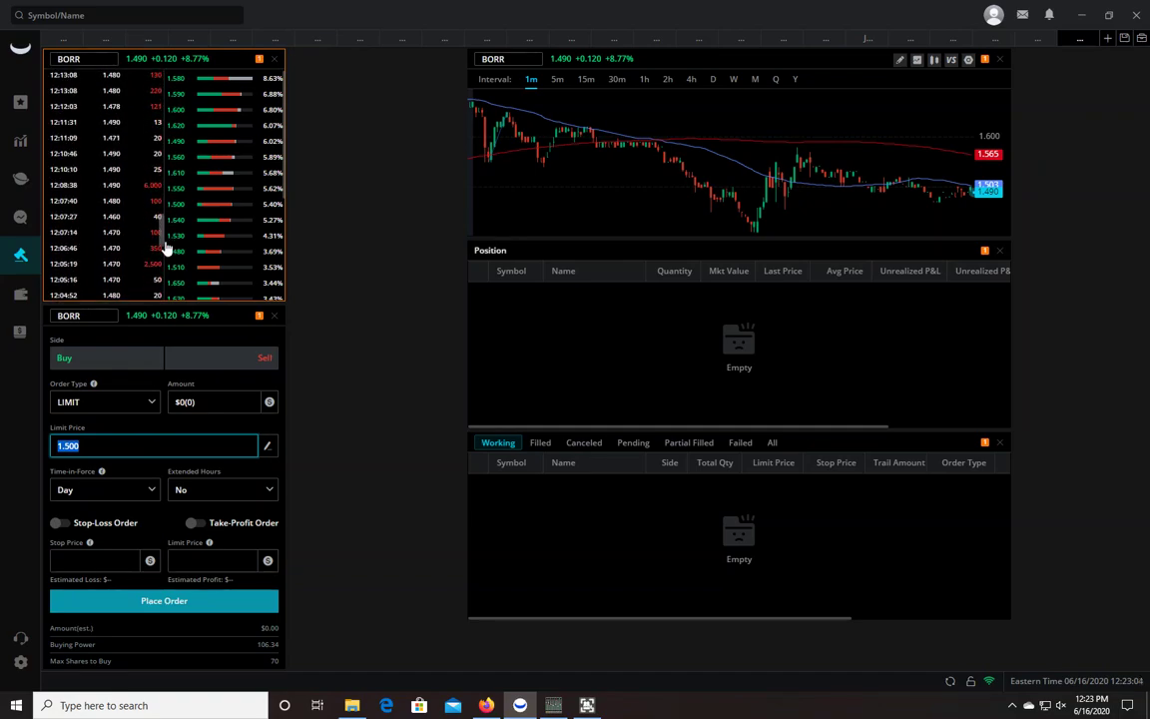
pyautogui.scroll(-3, 165, 264)
pyautogui.scroll(-3, 171, 270)
pyautogui.scroll(3, 168, 240)
pyautogui.scroll(3, 165, 180)
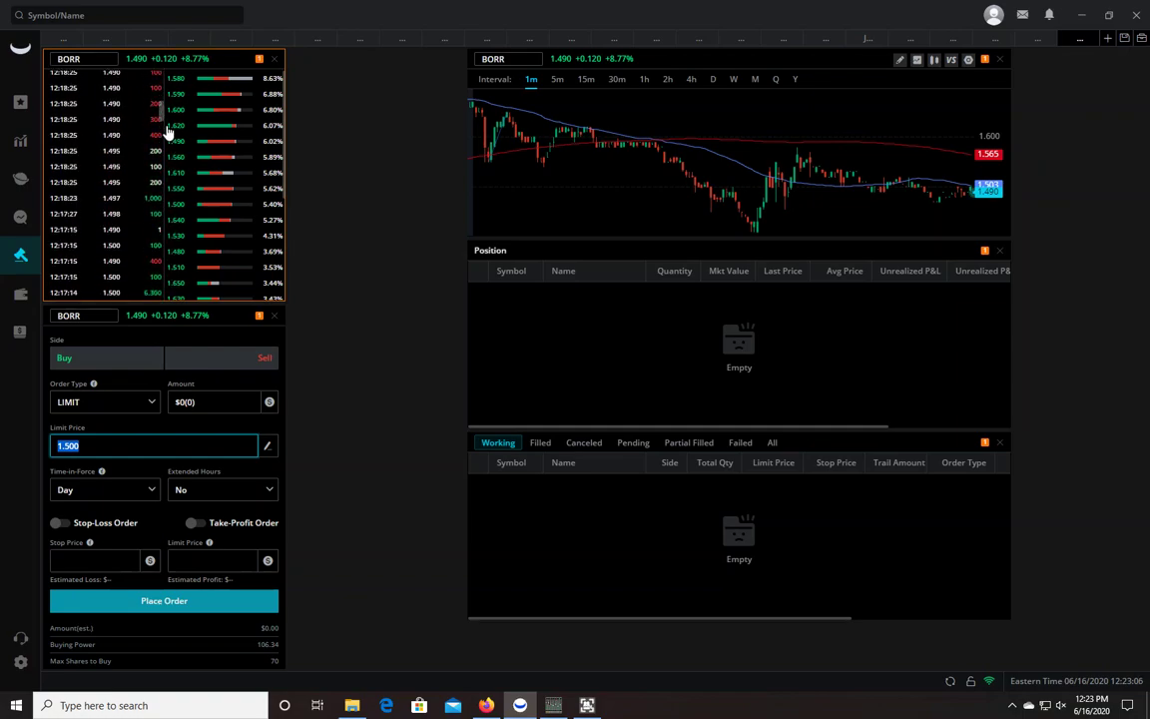
pyautogui.scroll(3, 159, 109)
pyautogui.scroll(3, 165, 82)
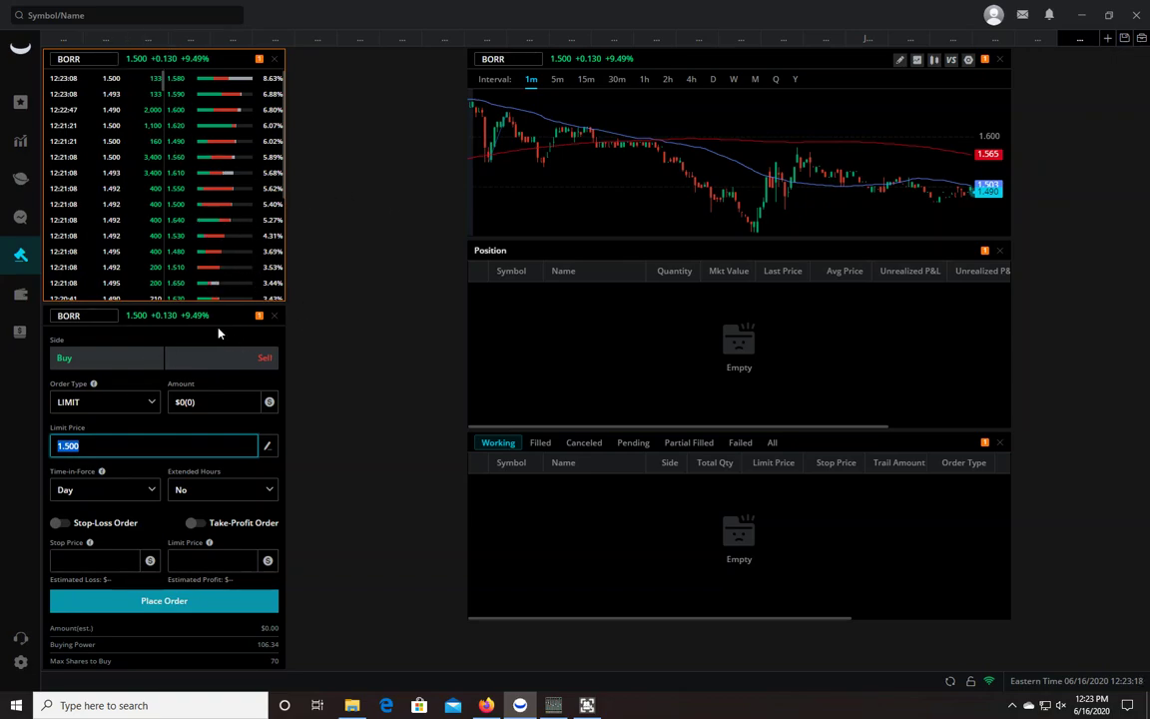
# - Add a Trade widget from the Stock widget list, then remove the extra AAPL trade widget
pyautogui.click(1141, 37)
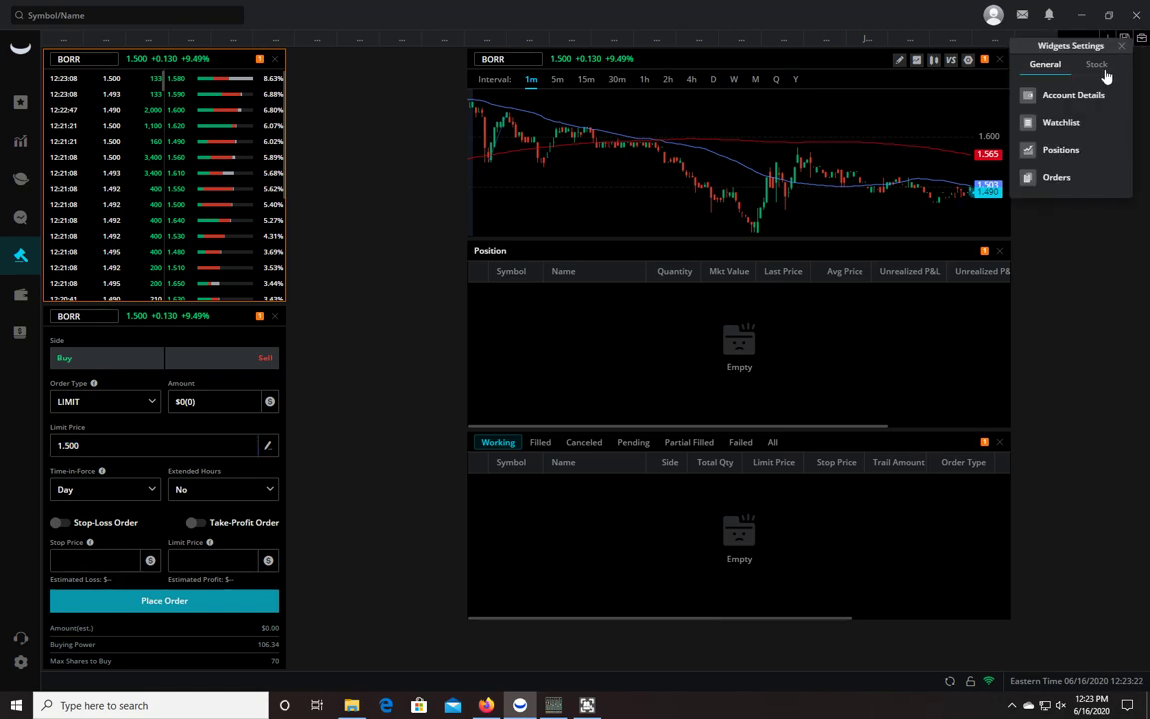
pyautogui.click(1103, 70)
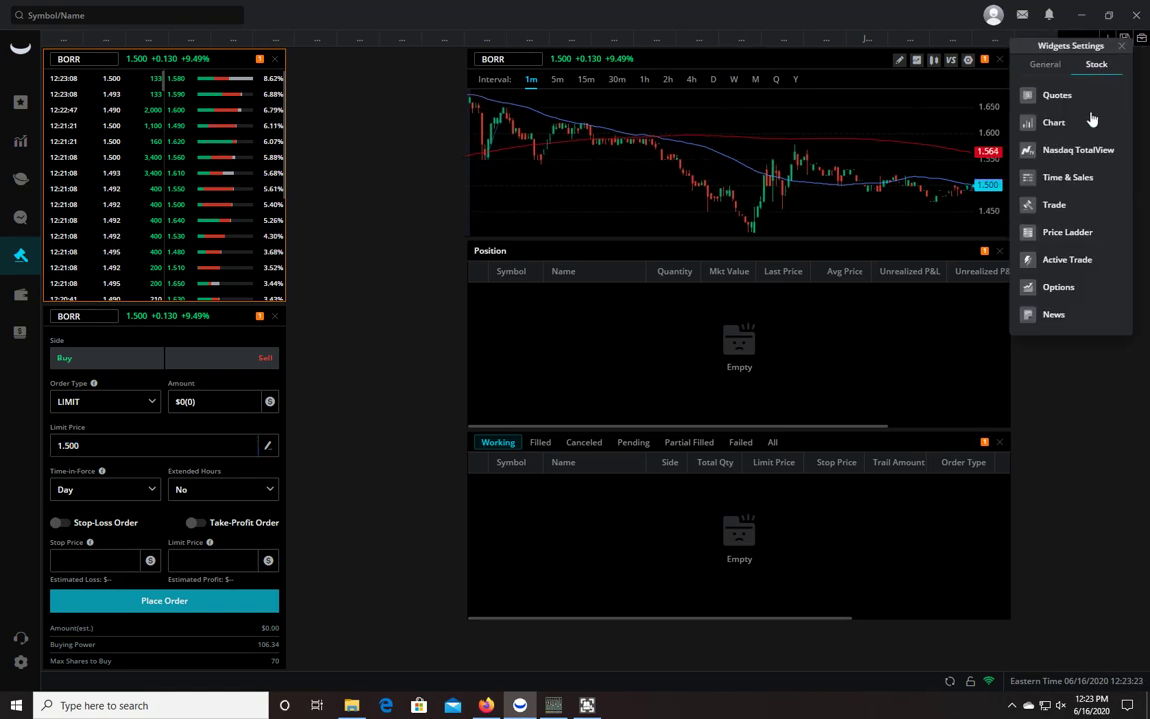
pyautogui.click(1055, 206)
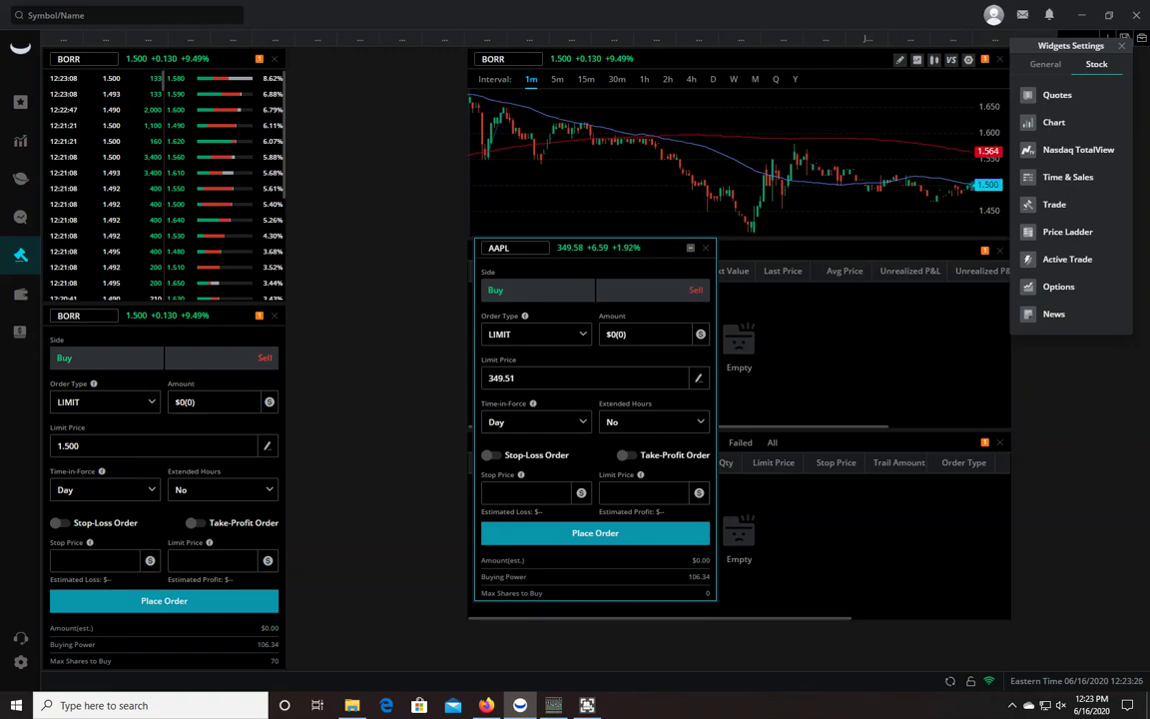
pyautogui.click(704, 248)
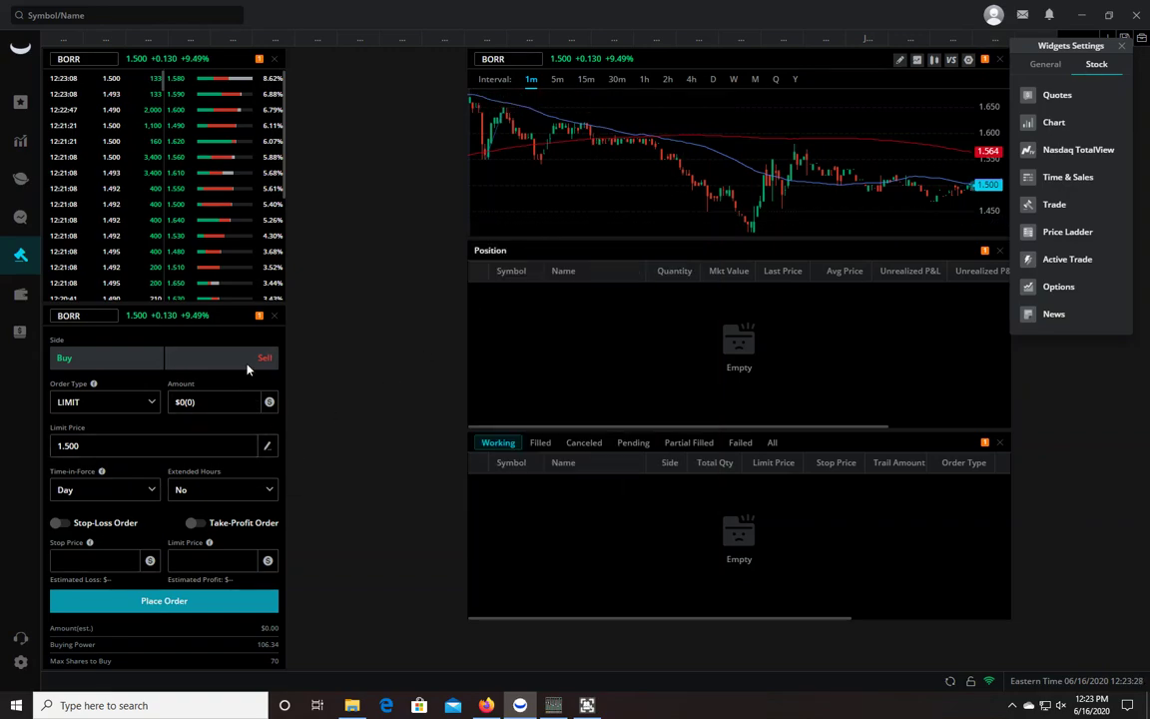
# - Set the BORR order side to Buy and close Widgets Settings
pyautogui.click(220, 342)
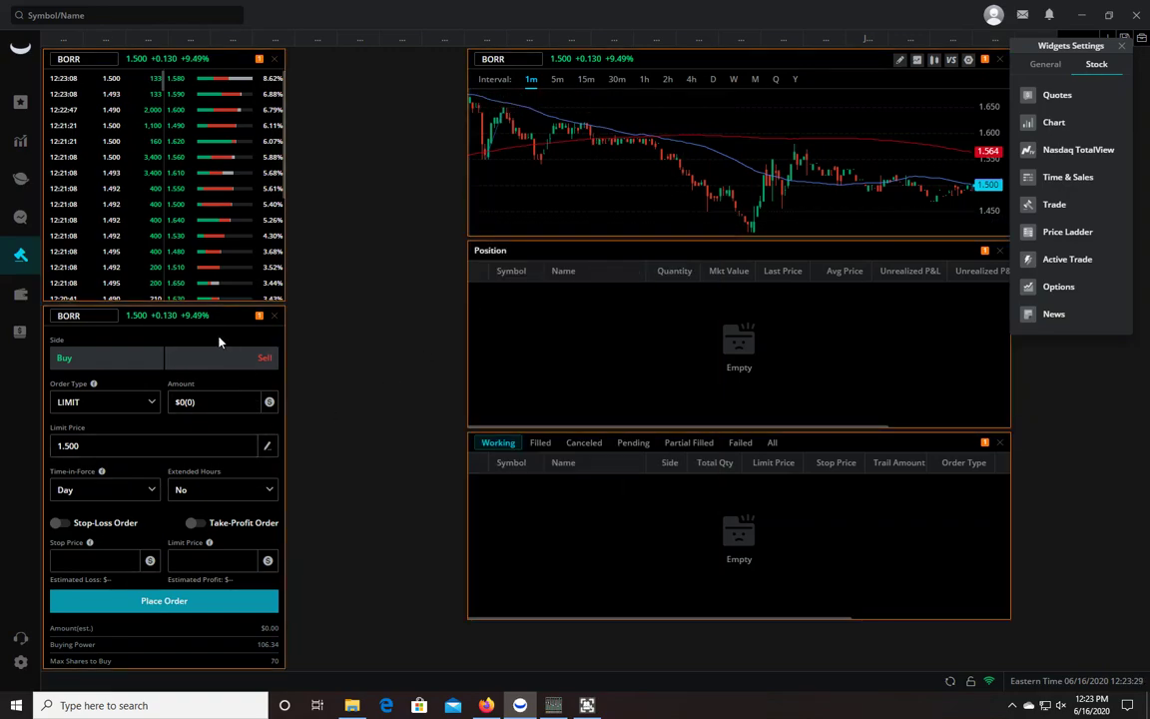
pyautogui.click(117, 365)
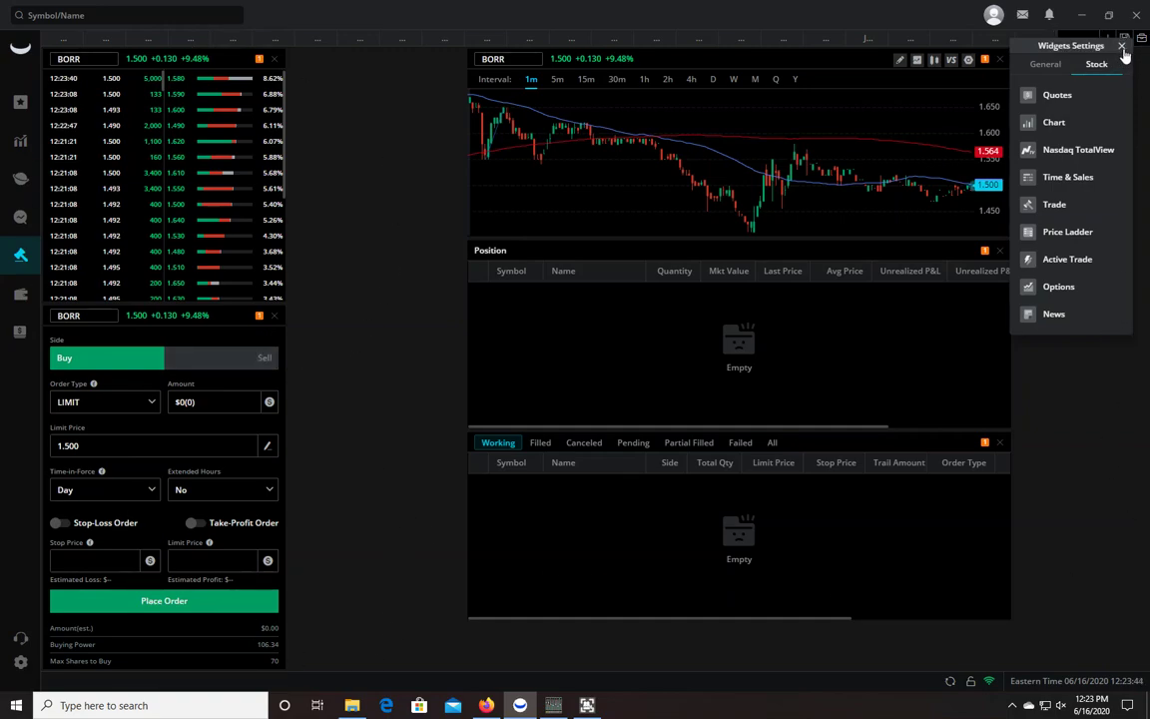
pyautogui.click(837, 177)
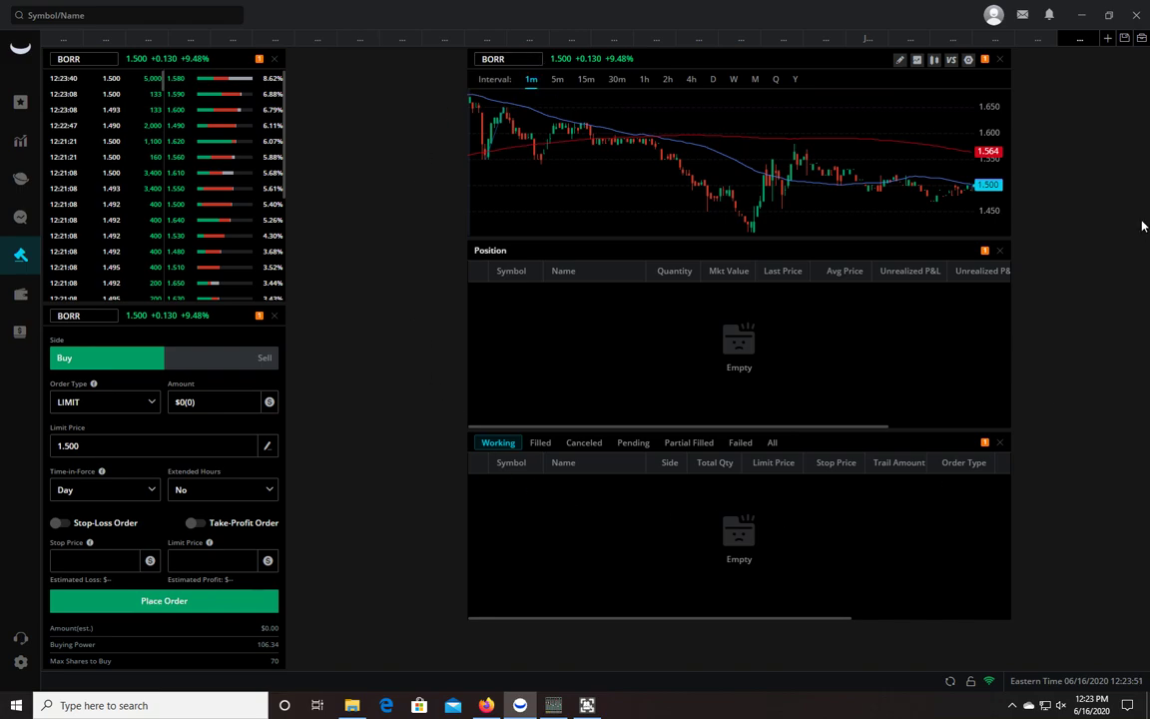
# - Add a News widget from the Stock widget list, showing AAPL headlines
pyautogui.click(1141, 38)
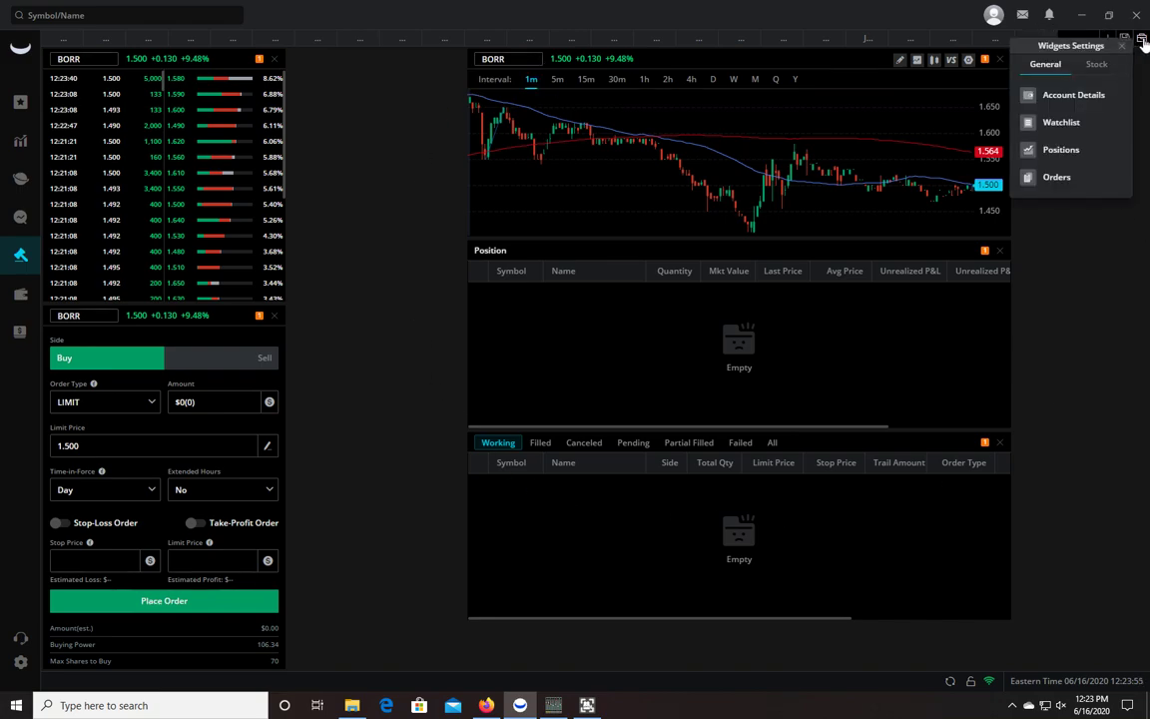
pyautogui.click(1112, 64)
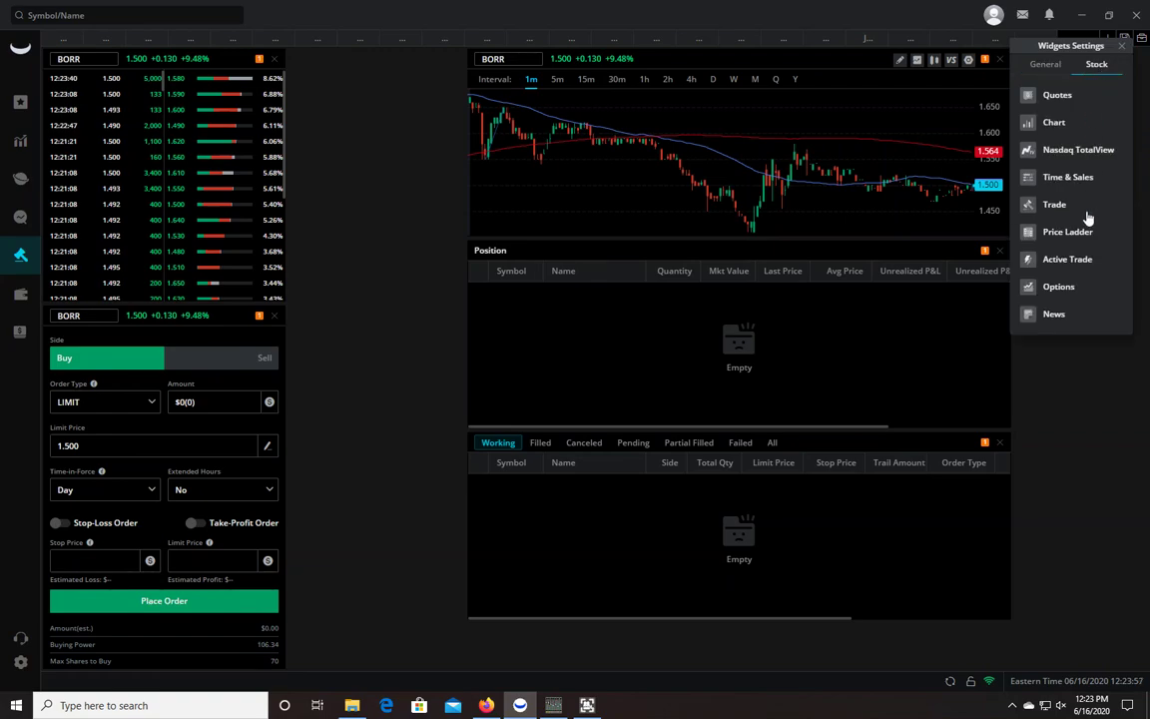
pyautogui.click(1054, 316)
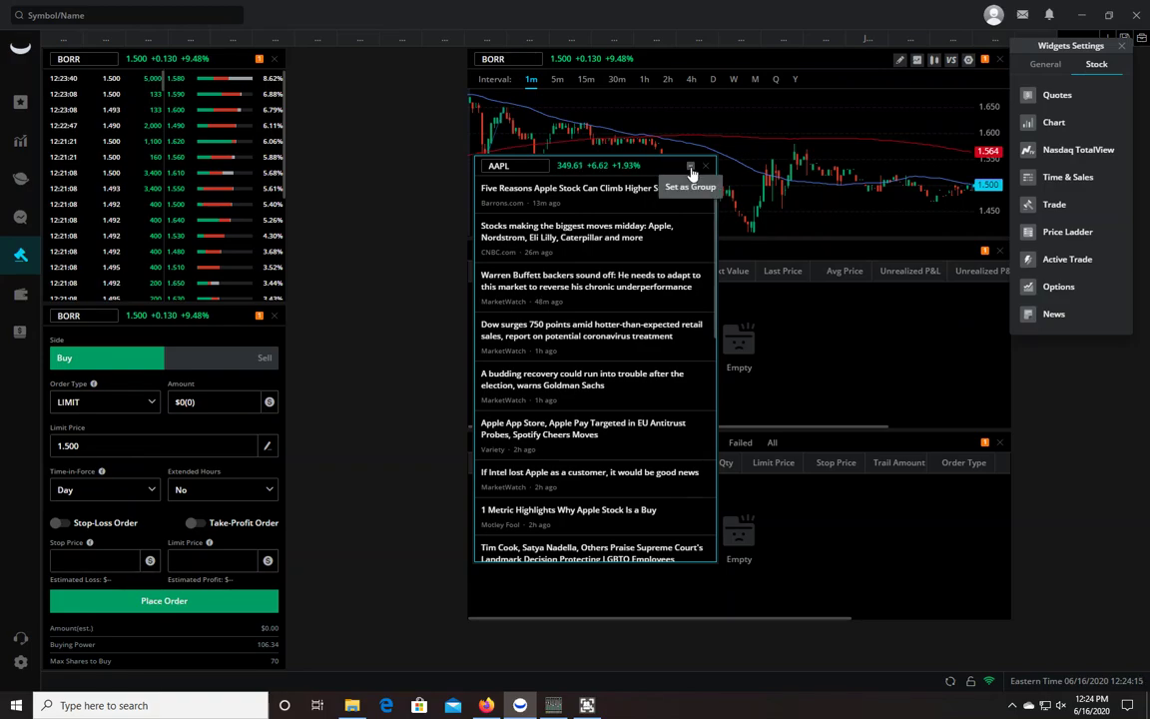
# - Link the news widget to symbol group 1 (orange) so it shows BORR headlines
pyautogui.click(690, 167)
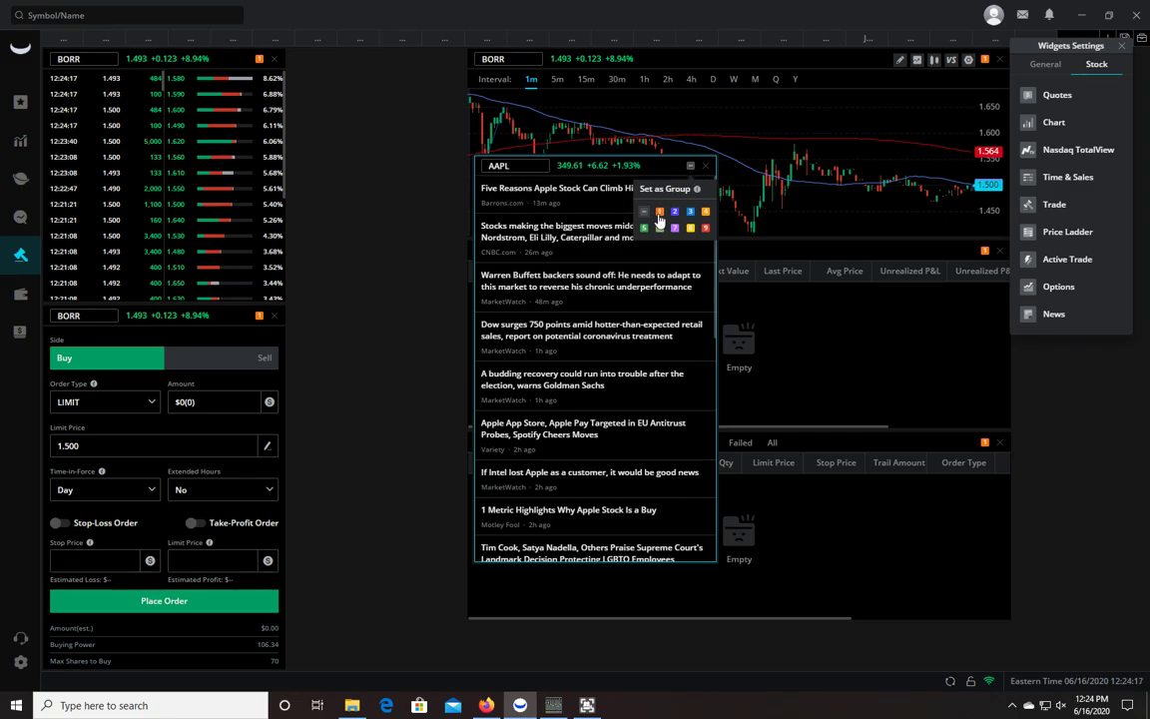
pyautogui.click(659, 214)
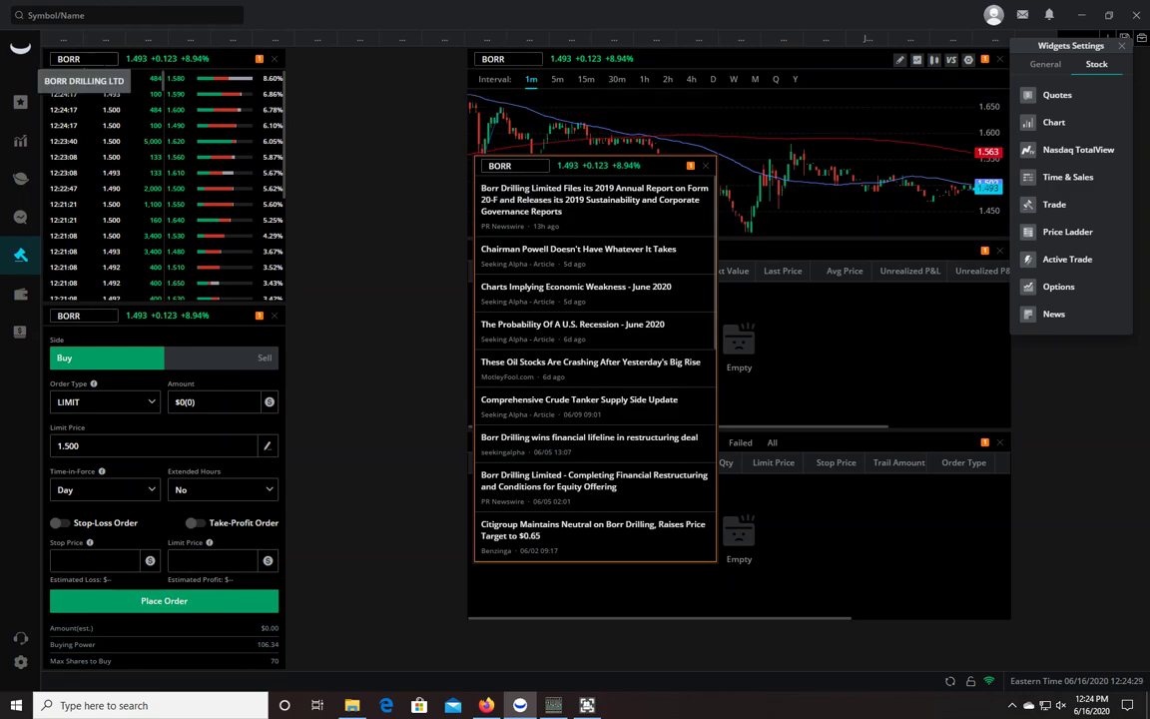
# - Change the linked widgets' symbol to SPXS through the news widget's symbol field
pyautogui.click(499, 166)
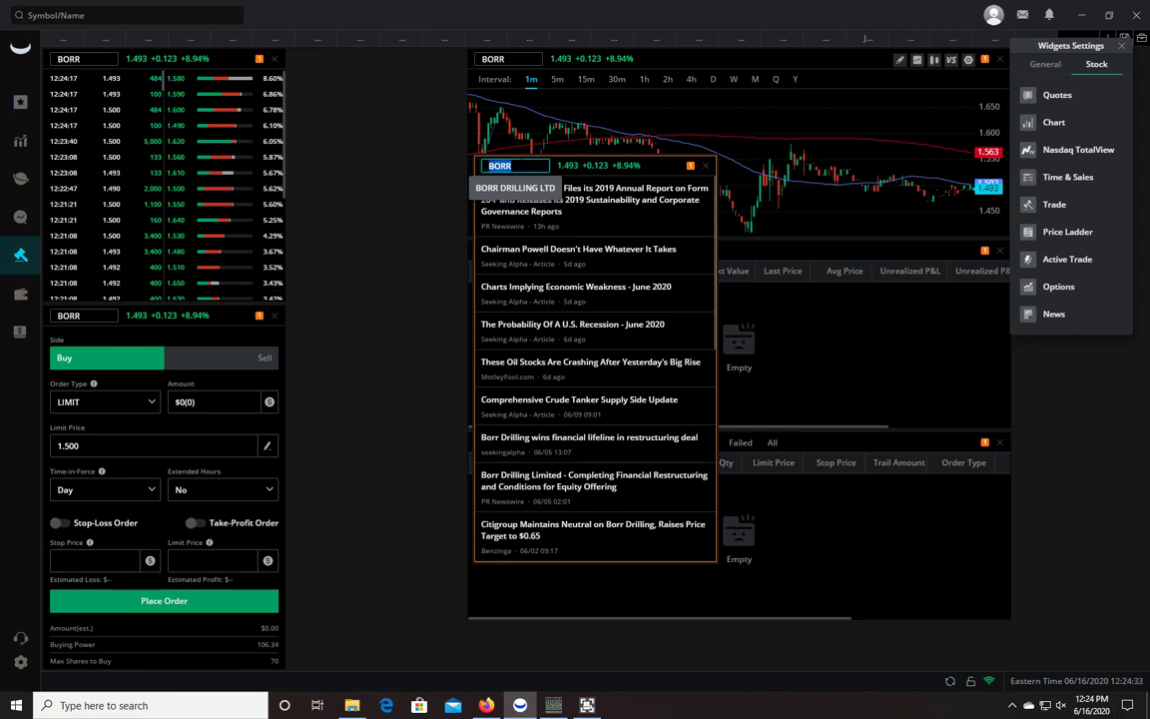
pyautogui.write('S')
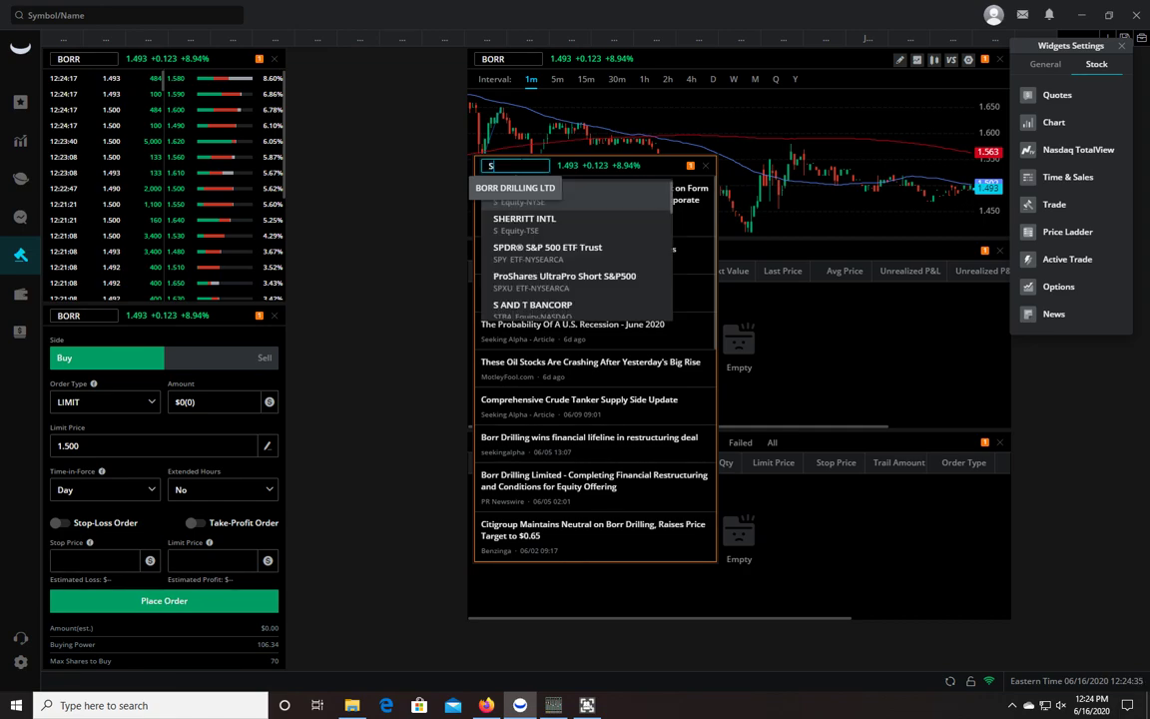
pyautogui.write('PXS')
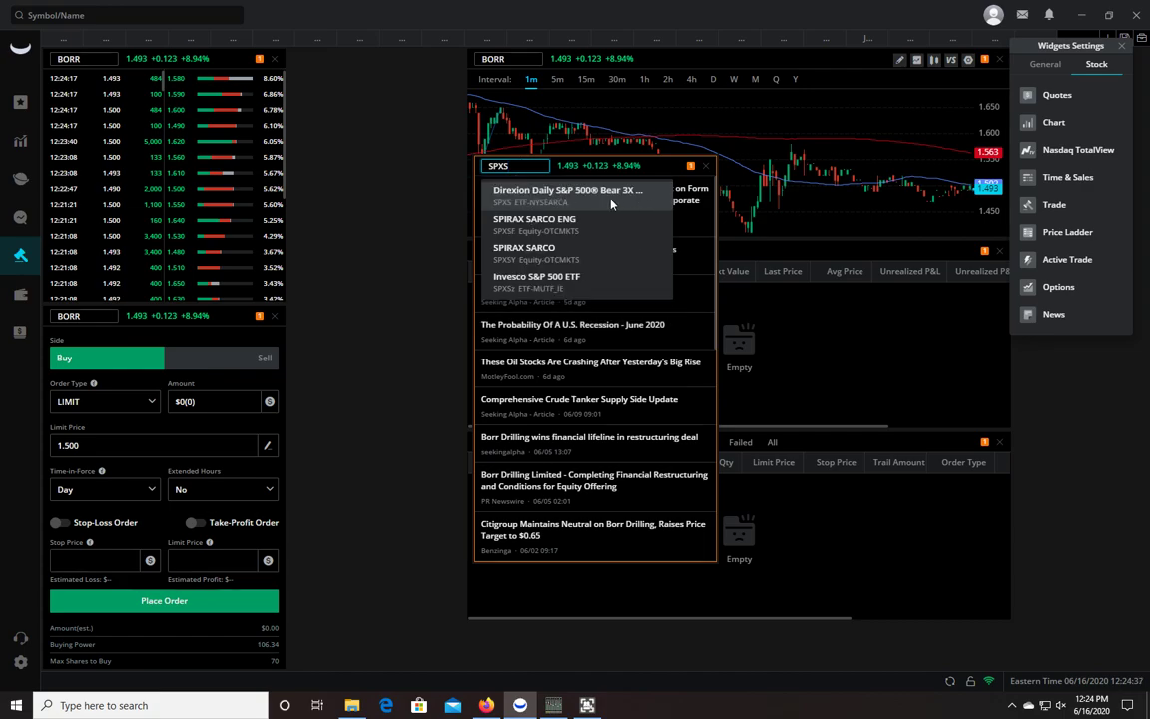
pyautogui.click(604, 194)
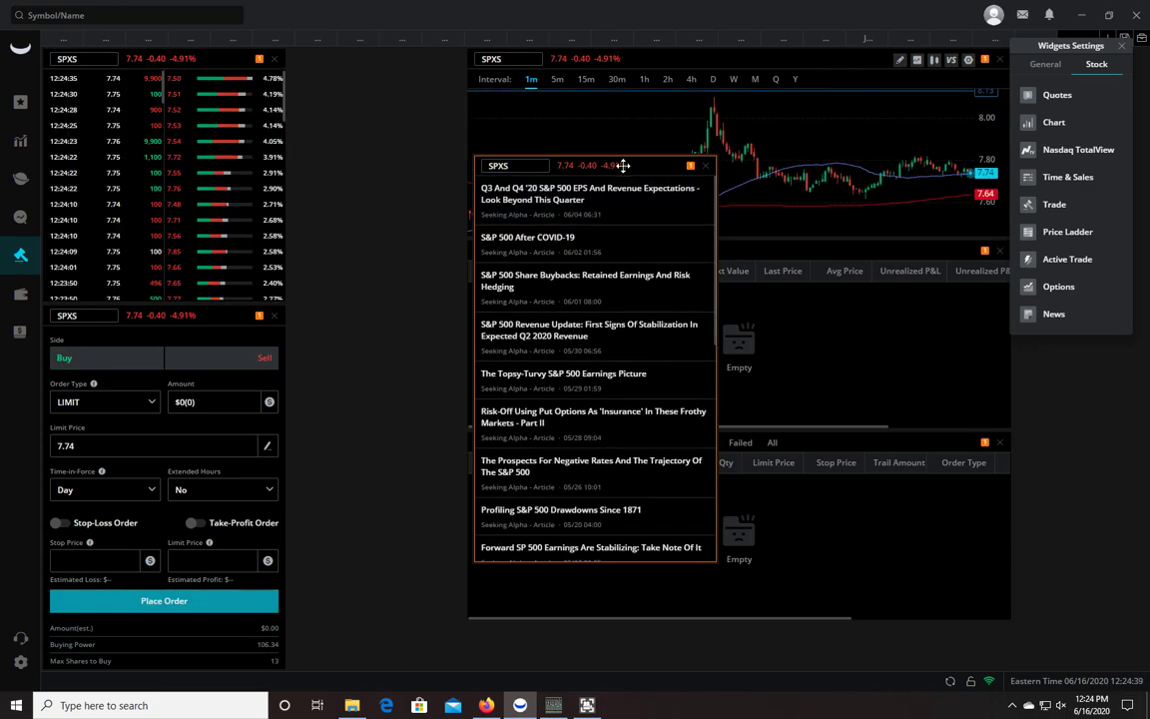
# - Move the SPXS news widget to the lower left beside the trade ticket, then close the widget list
pyautogui.moveTo(633, 162); pyautogui.dragTo(442, 318)
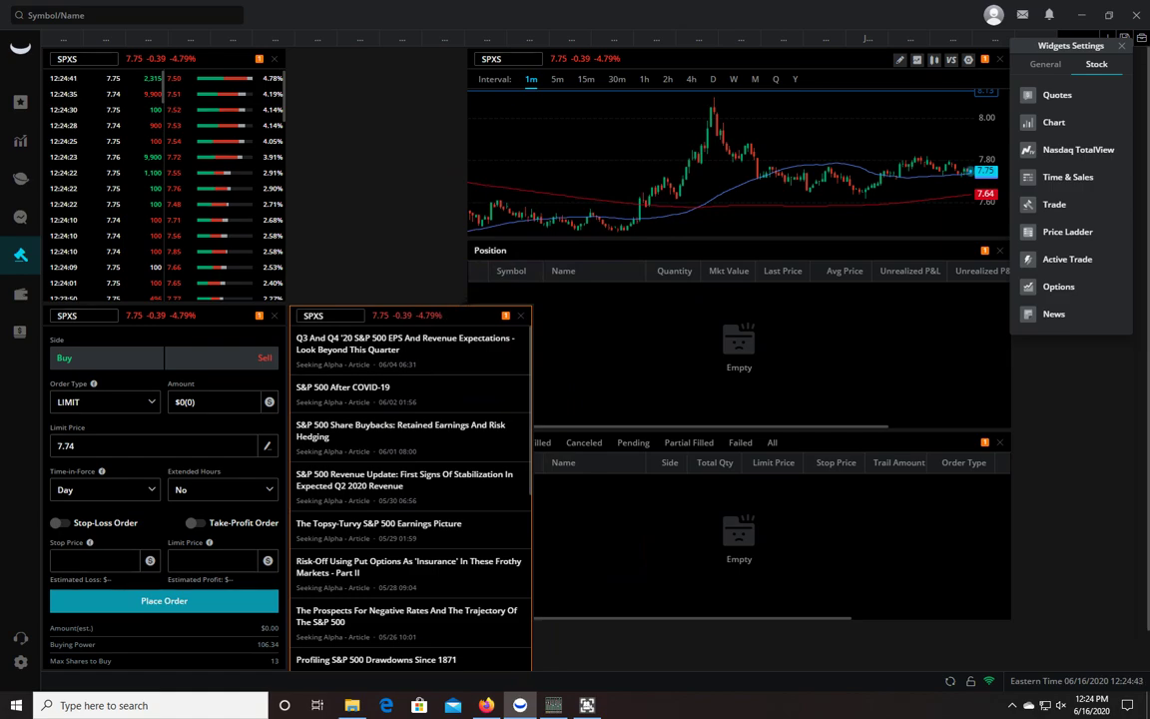
pyautogui.moveTo(461, 315); pyautogui.dragTo(461, 316)
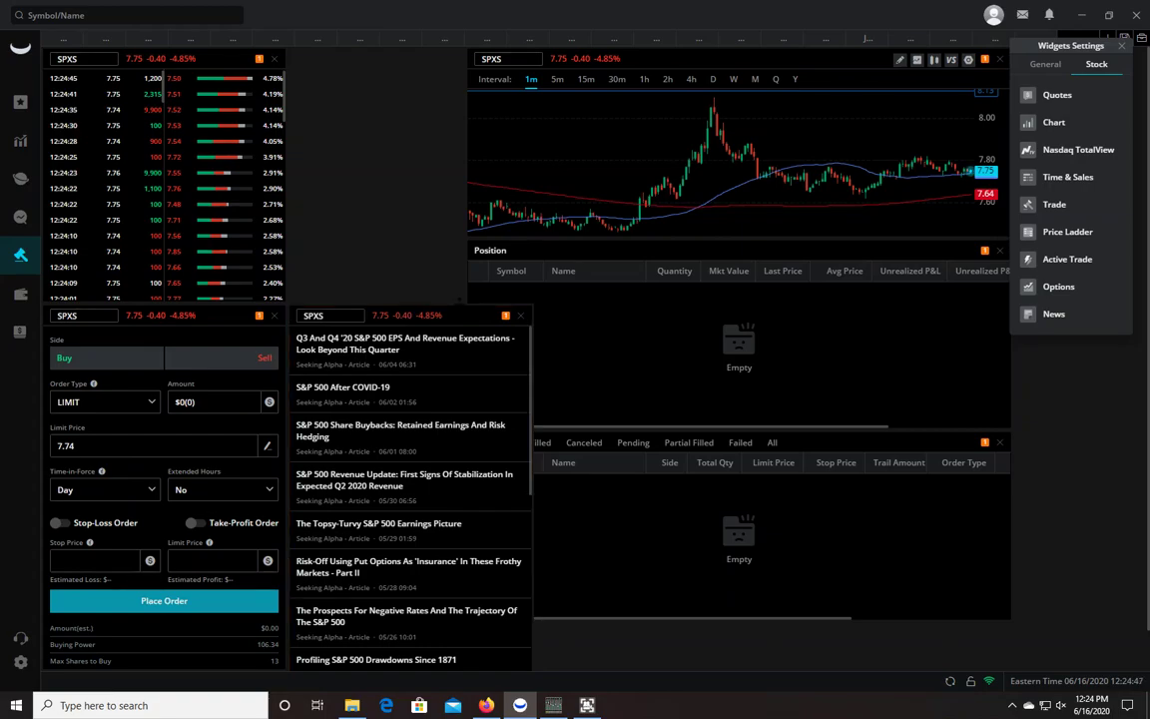
pyautogui.moveTo(459, 311); pyautogui.dragTo(459, 452)
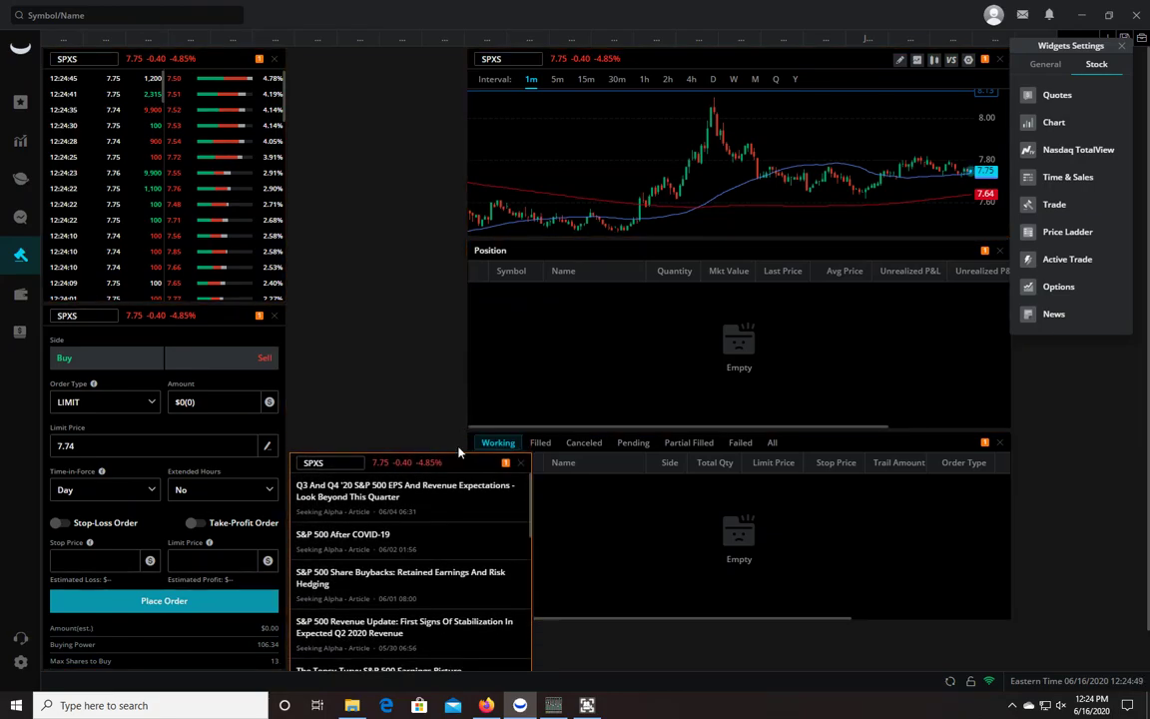
pyautogui.click(1122, 47)
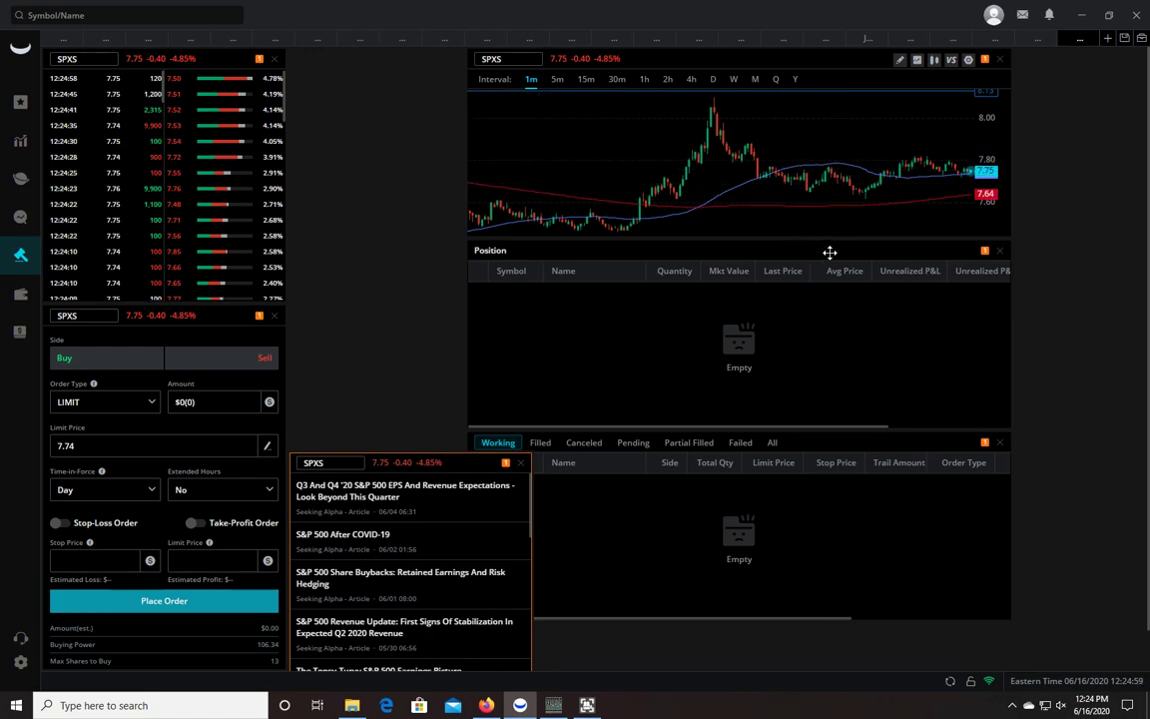
# - Stack the Position panel above the Working orders panel at bottom right, left edges aligned against the news widget
pyautogui.moveTo(837, 251); pyautogui.dragTo(837, 345)
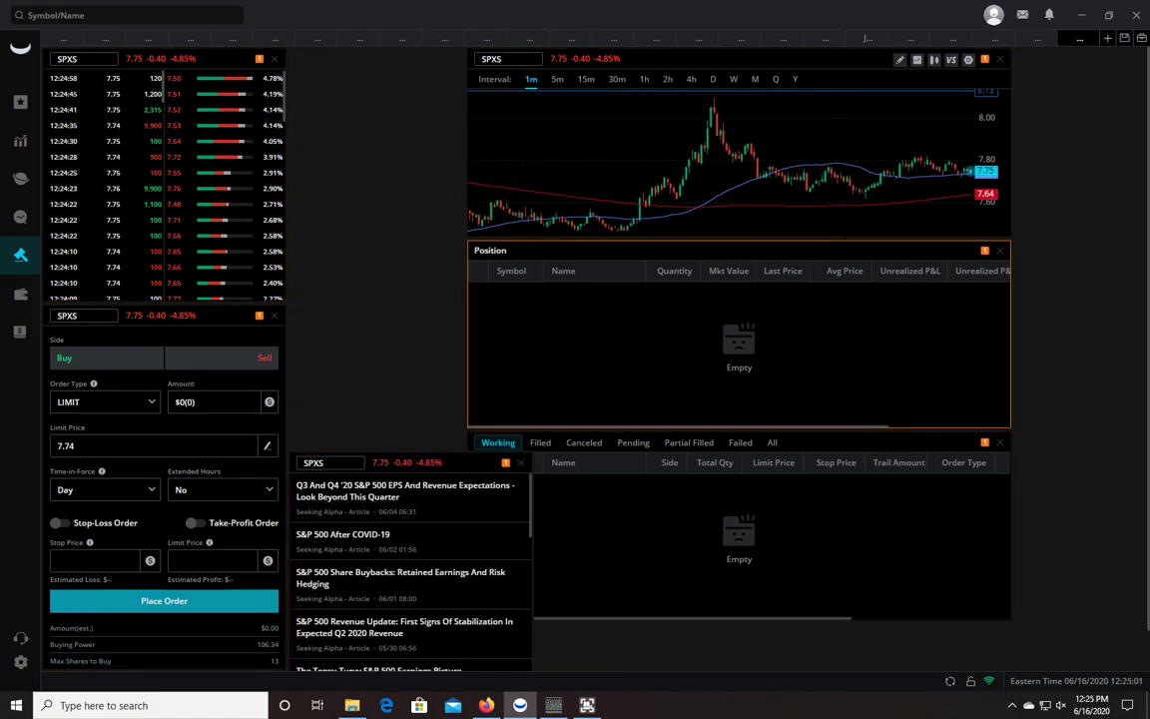
pyautogui.click(868, 438)
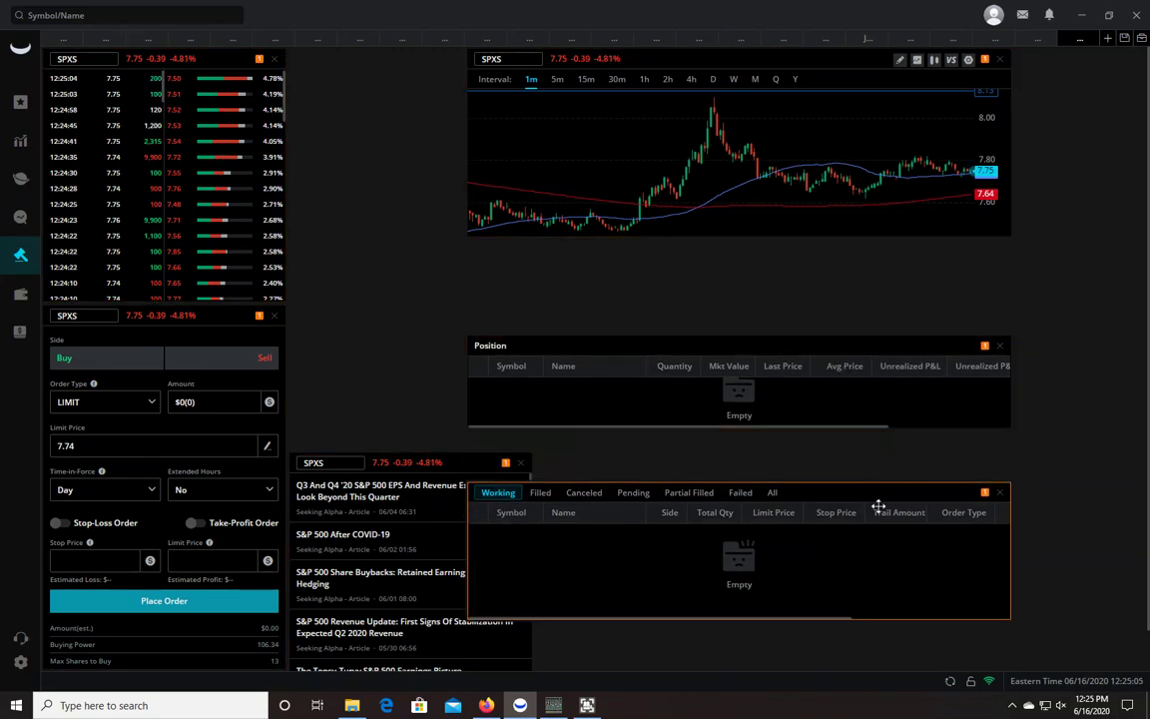
pyautogui.moveTo(868, 440)
pyautogui.mouseDown()
pyautogui.moveTo(871, 531)
pyautogui.moveTo(919, 579)
pyautogui.moveTo(985, 590)
pyautogui.mouseUp()
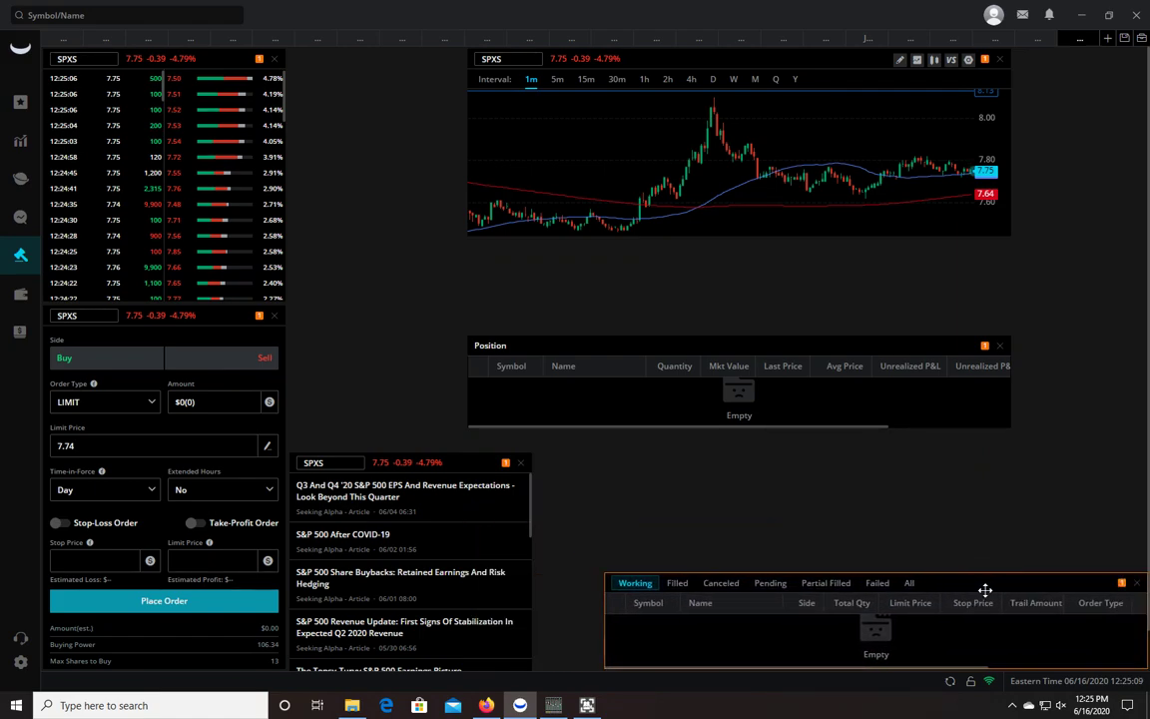
pyautogui.moveTo(838, 345)
pyautogui.mouseDown()
pyautogui.moveTo(950, 488)
pyautogui.moveTo(980, 505)
pyautogui.mouseUp()
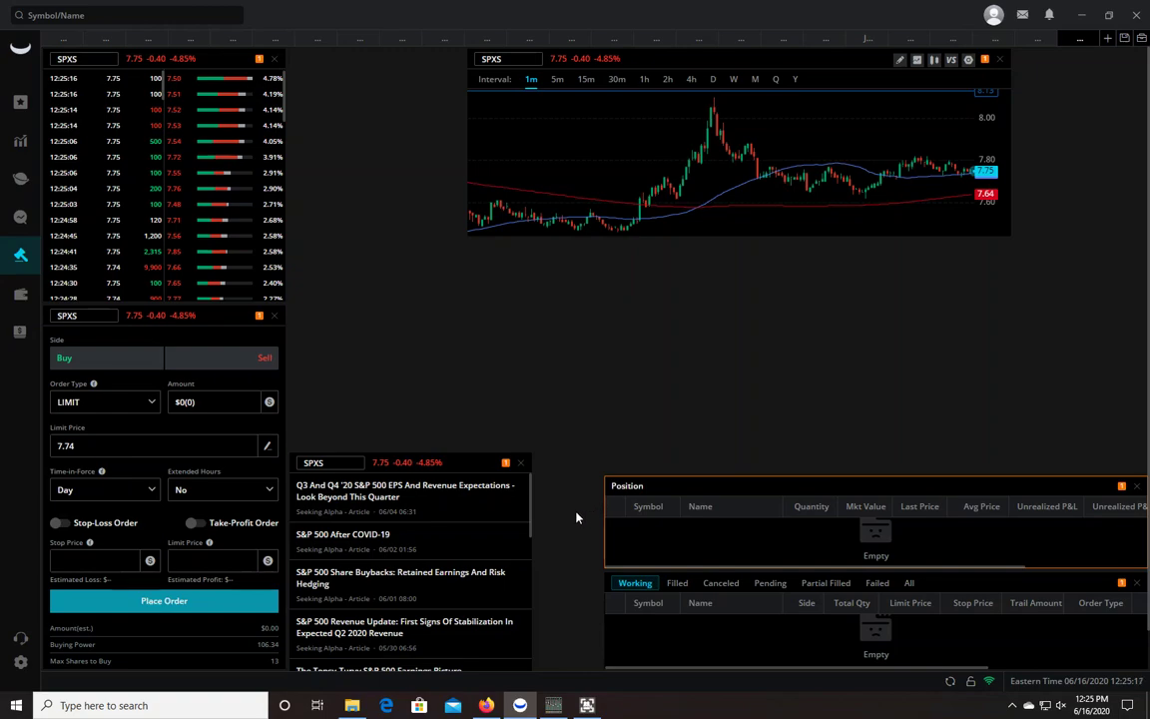
pyautogui.moveTo(576, 517); pyautogui.dragTo(508, 517)
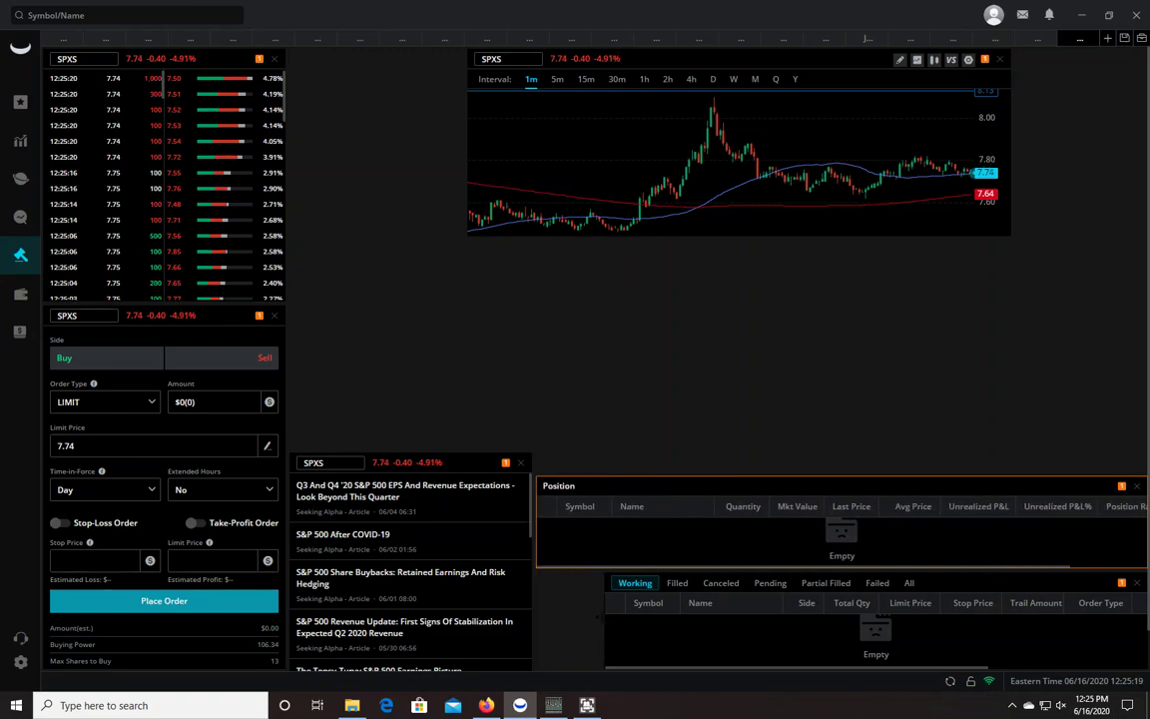
pyautogui.moveTo(596, 616); pyautogui.dragTo(528, 616)
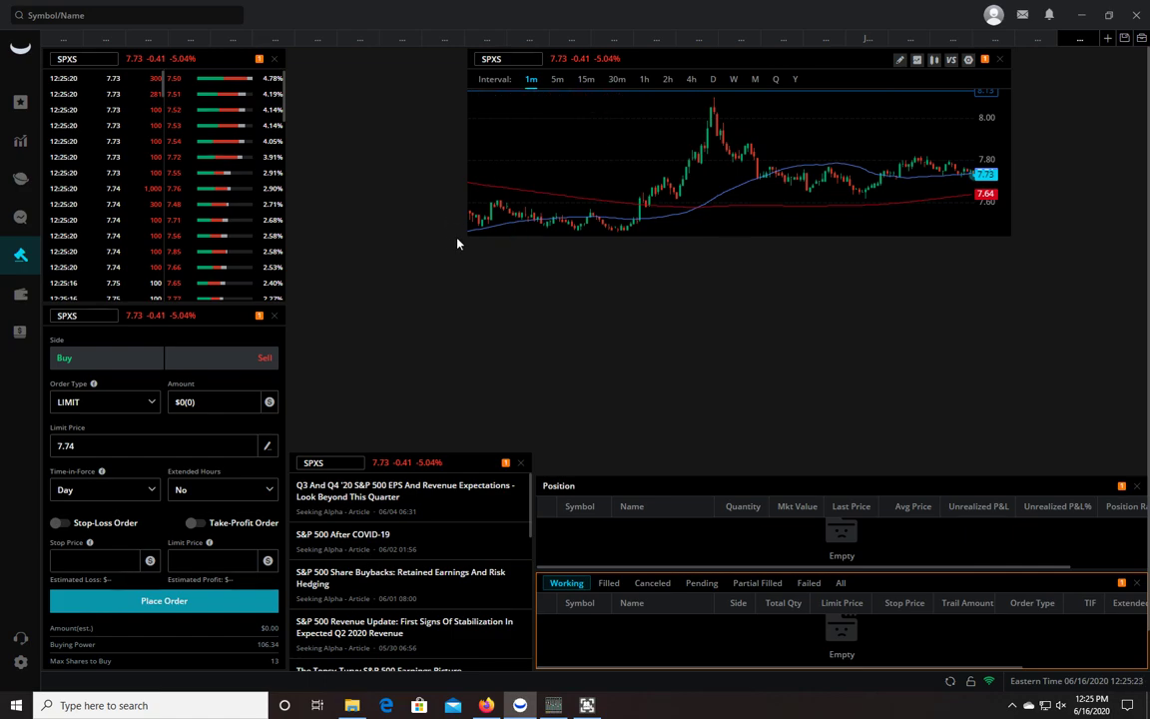
# - Stretch the SPXS chart left, down and to the right edge, raising the Position panel beneath it
pyautogui.moveTo(466, 234)
pyautogui.mouseDown()
pyautogui.moveTo(294, 412)
pyautogui.moveTo(295, 451)
pyautogui.mouseUp()
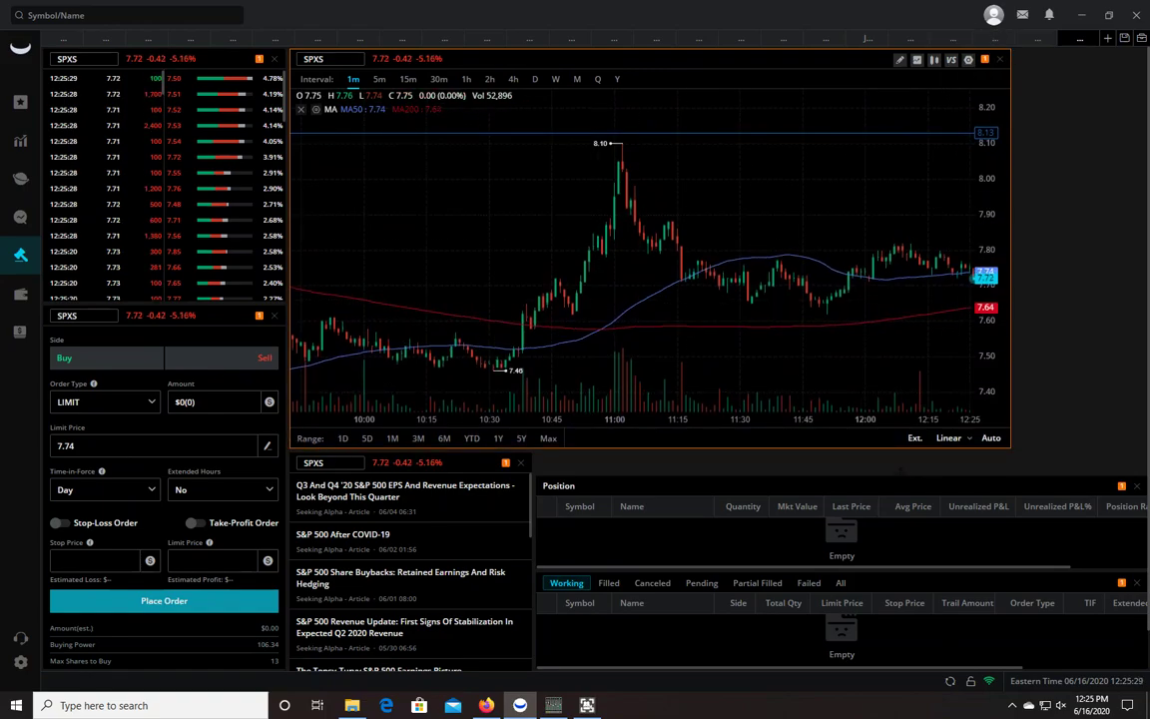
pyautogui.moveTo(901, 469); pyautogui.dragTo(904, 458)
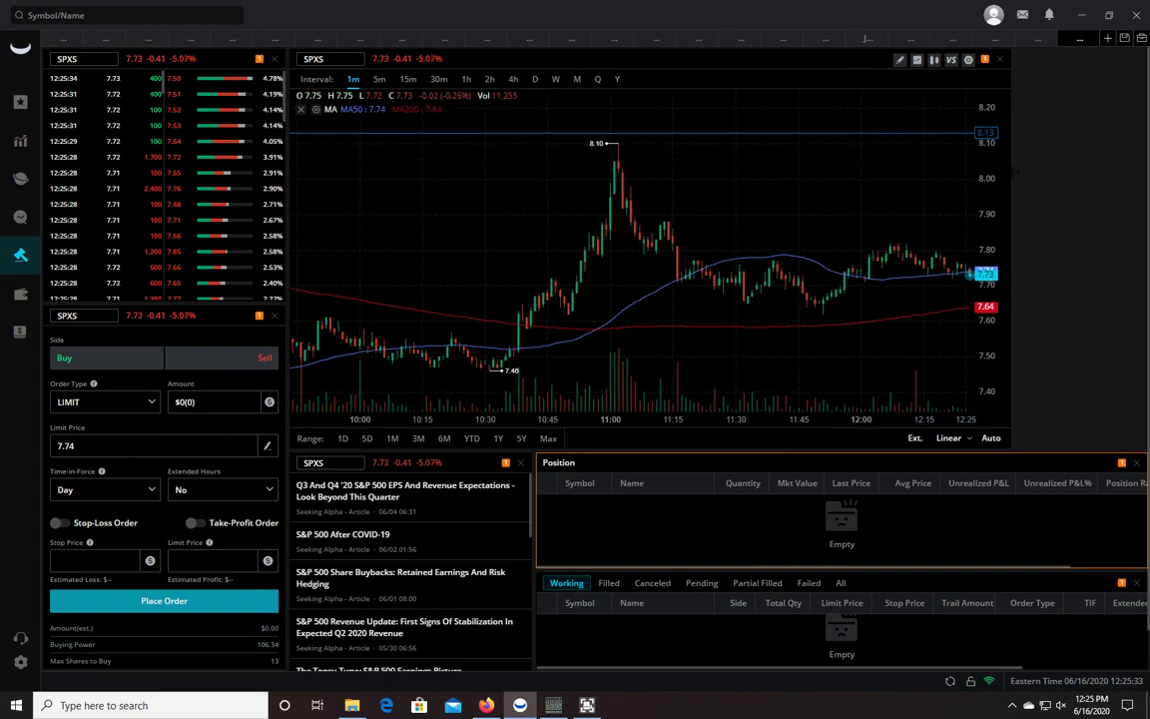
pyautogui.moveTo(1015, 172); pyautogui.dragTo(1142, 170)
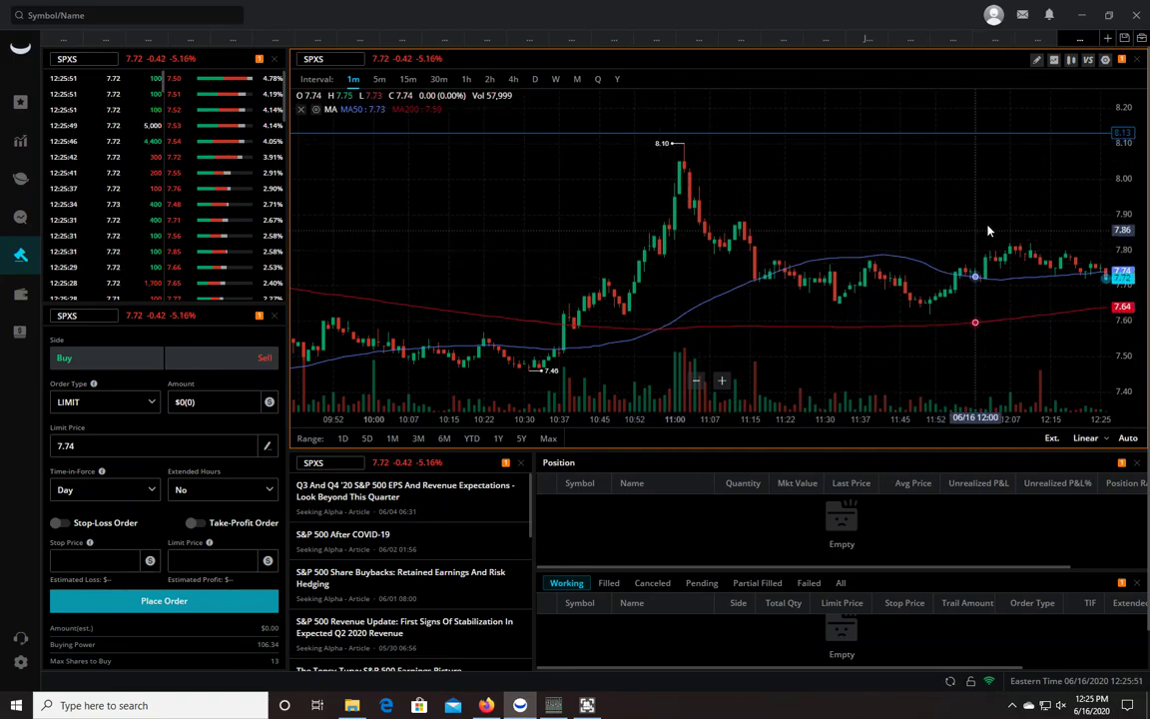
# - Pan and zoom the SPXS chart to show the later trading times
pyautogui.moveTo(986, 230); pyautogui.dragTo(699, 189)
pyautogui.scroll(2, 801, 221)
pyautogui.scroll(3, 839, 228)
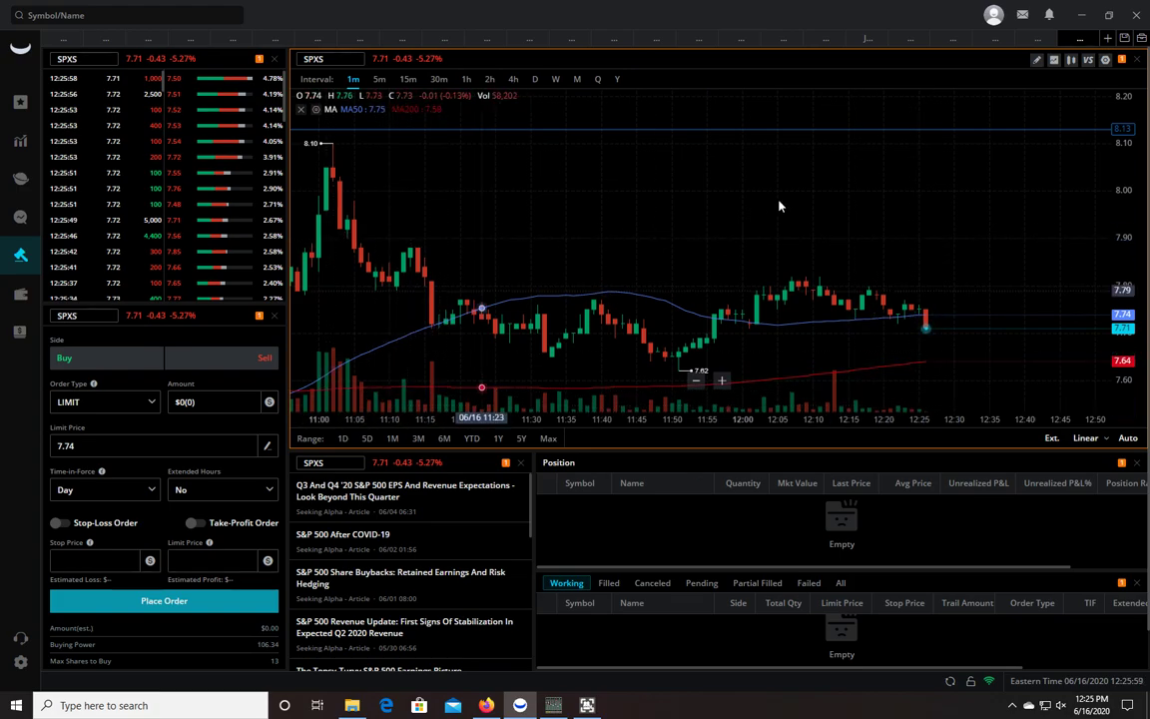
pyautogui.moveTo(789, 206); pyautogui.dragTo(826, 206)
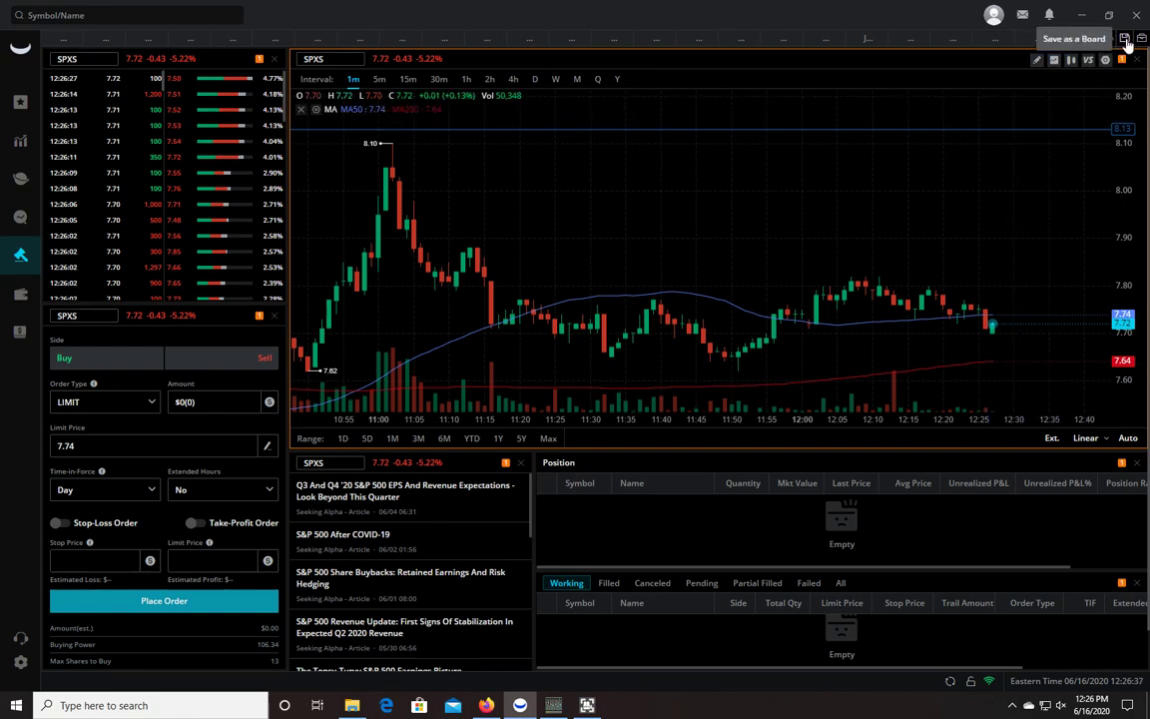
# - Cancel saving the layout as a board and switch to the OXY board instead
pyautogui.click(1125, 40)
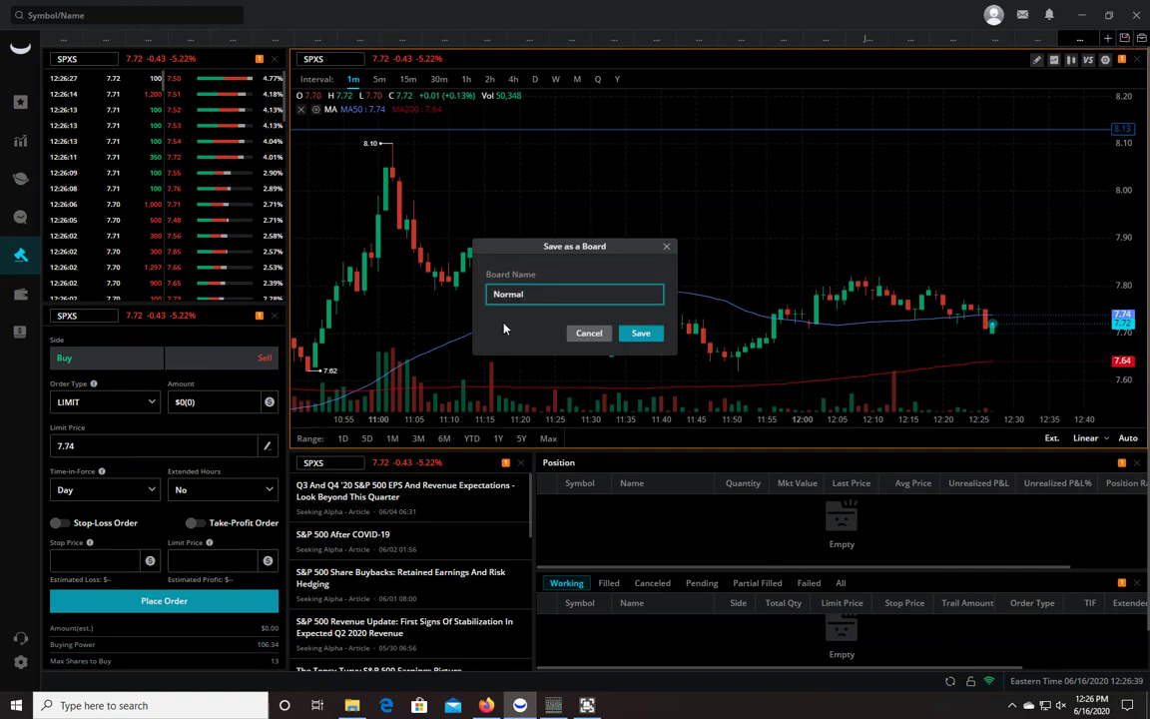
pyautogui.click(589, 334)
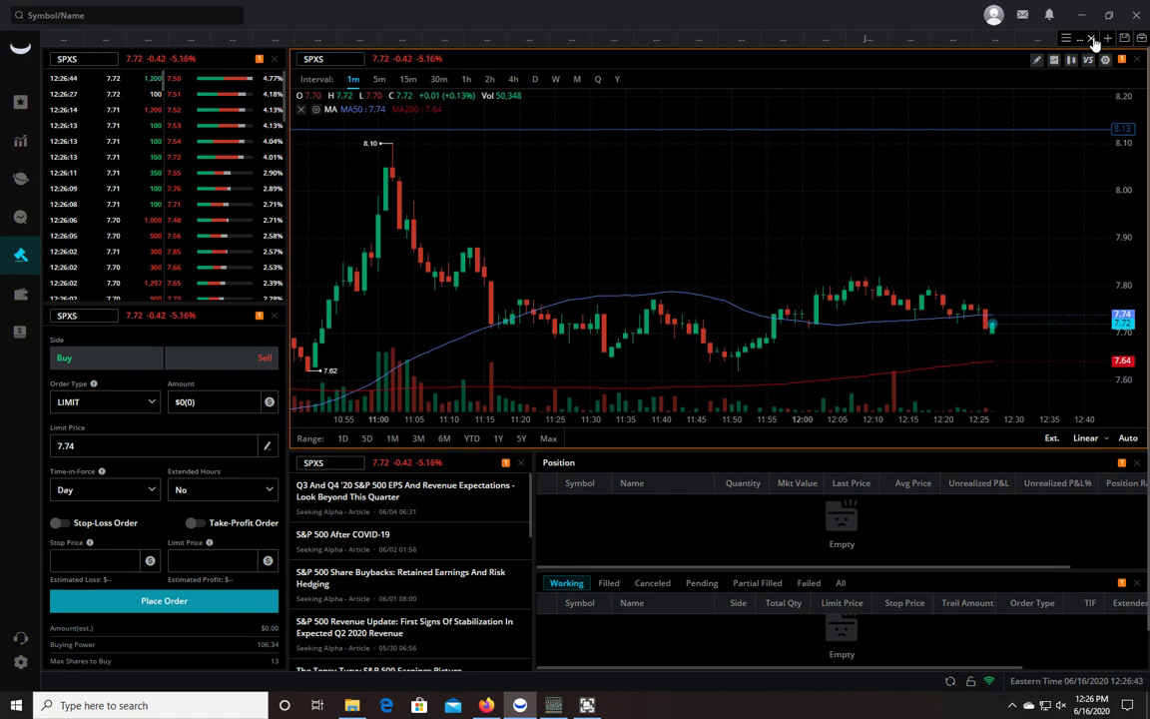
pyautogui.click(1093, 42)
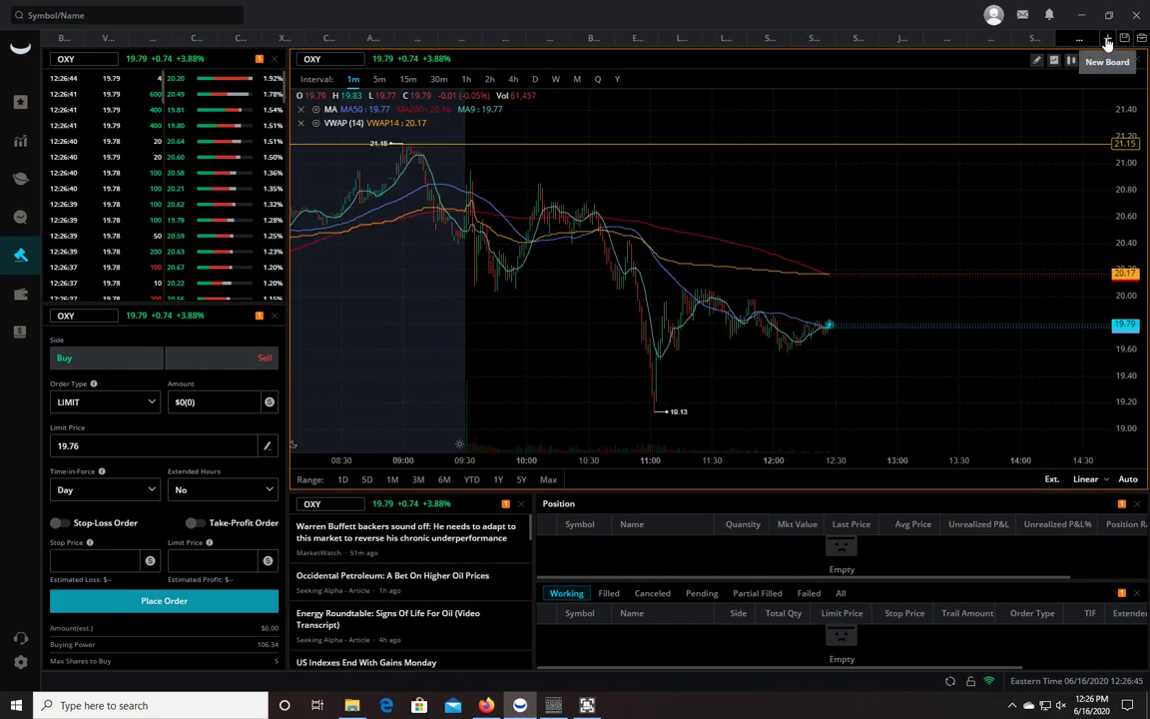
# - Load the saved Stock board, showing SVXY, from the board gallery
pyautogui.click(1107, 40)
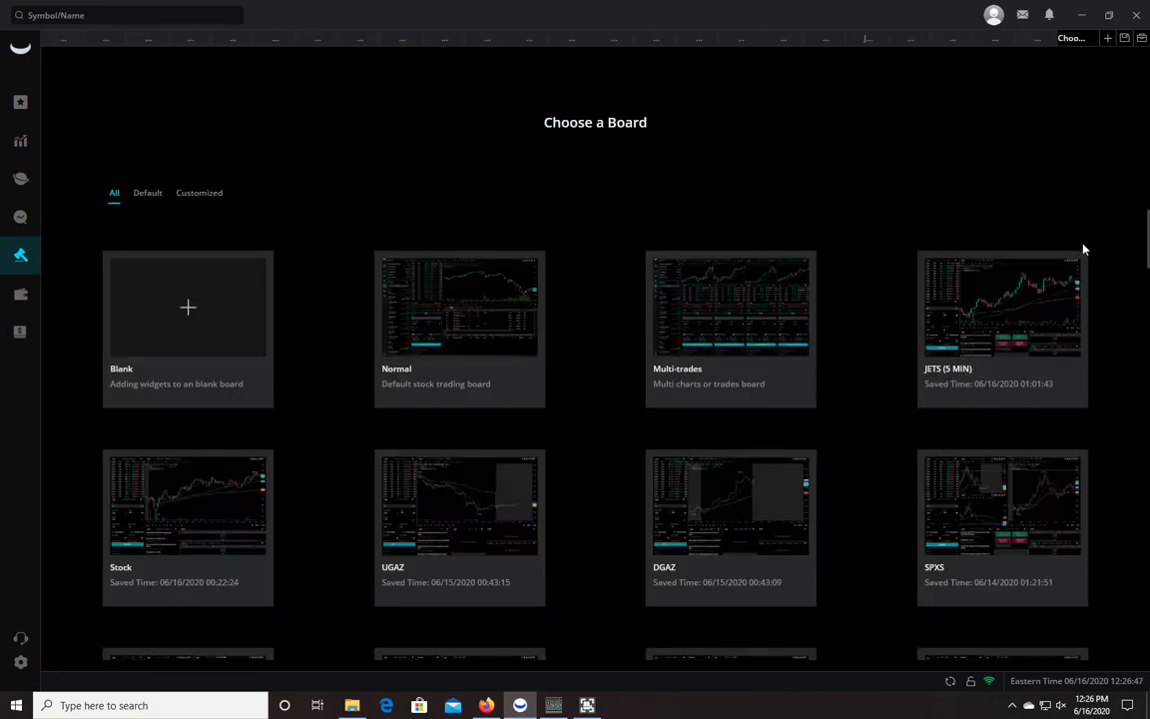
pyautogui.click(224, 520)
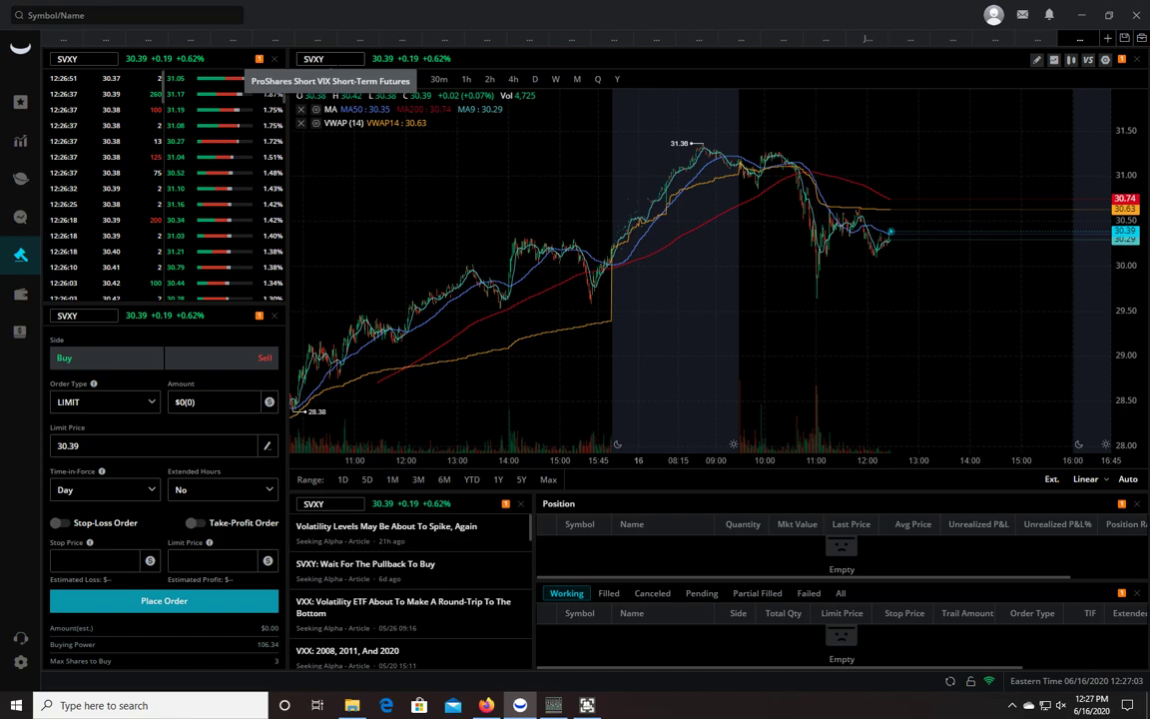
# - Change the board's linked symbol from SVXY to APPLE (AAPL) by searching 'AAP'
pyautogui.click(321, 59)
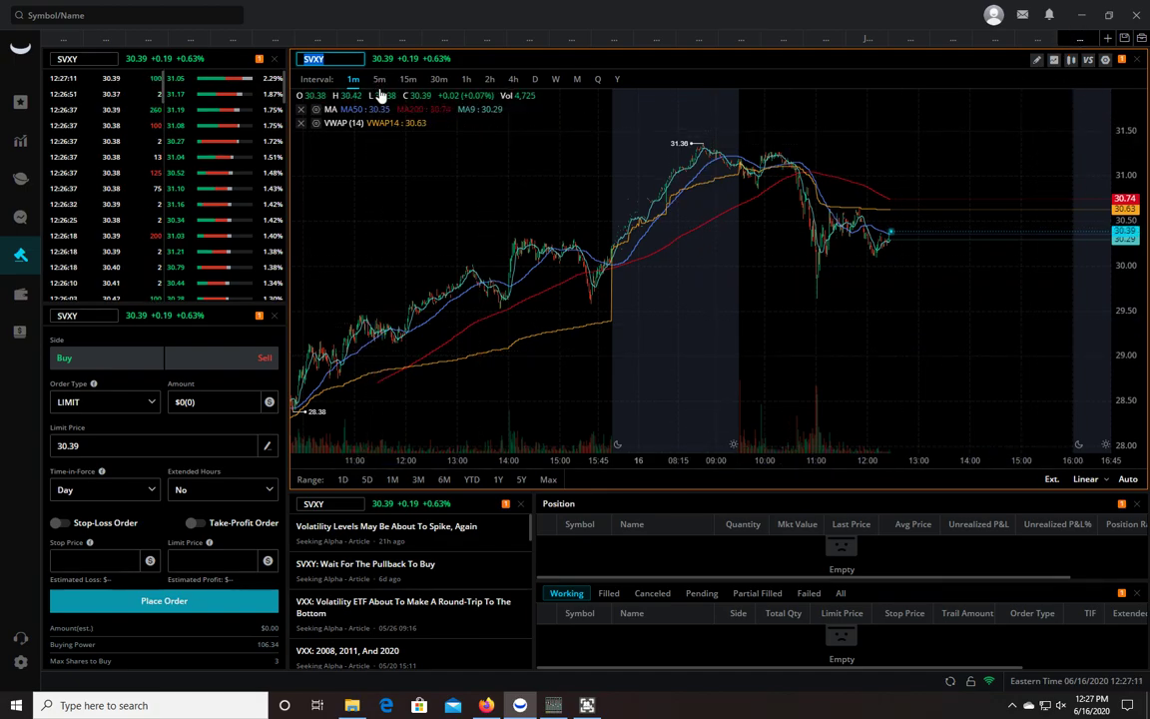
pyautogui.write('AAP')
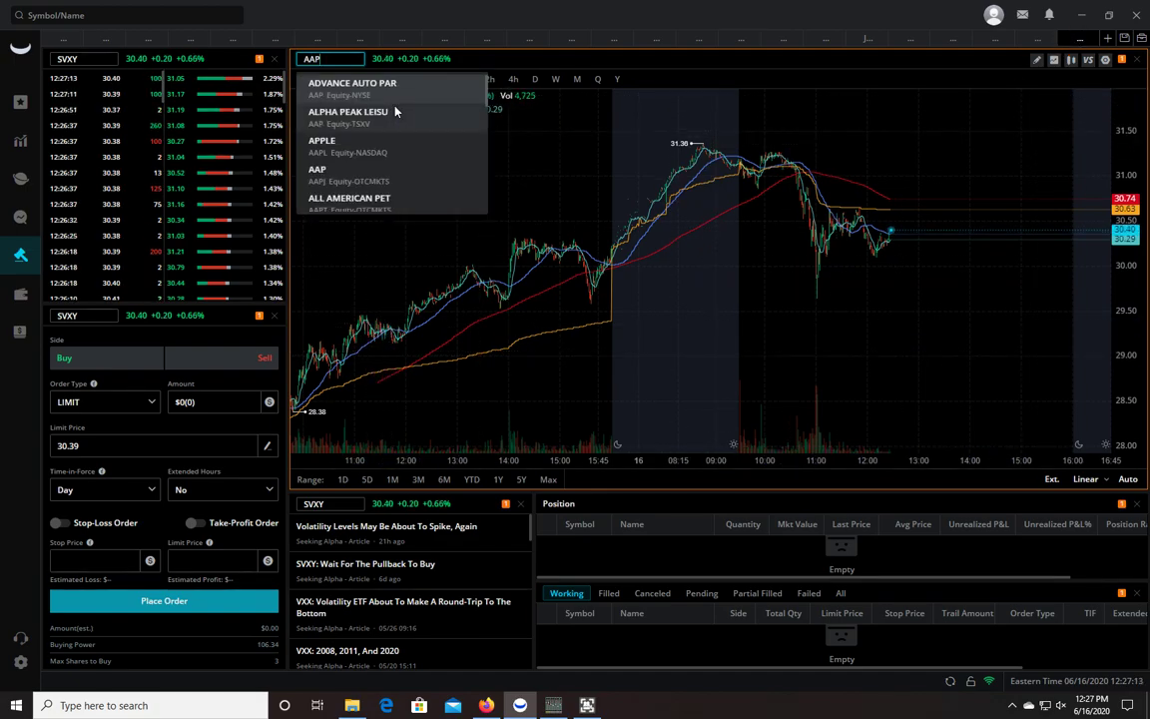
pyautogui.click(364, 155)
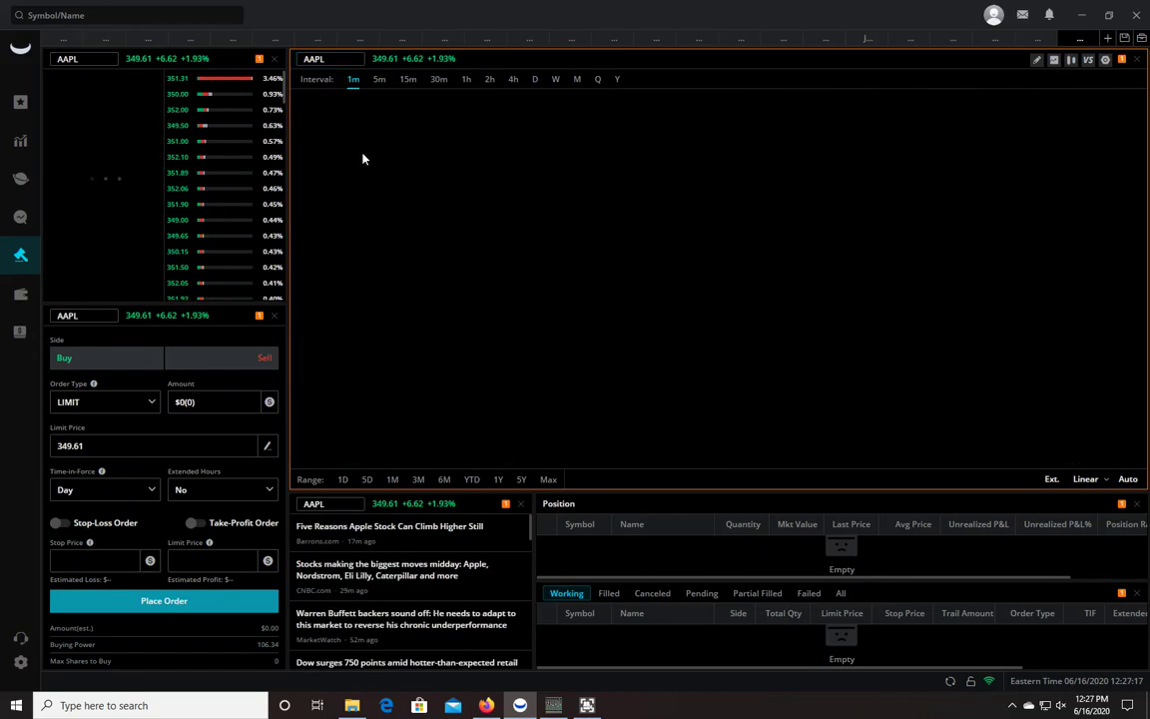